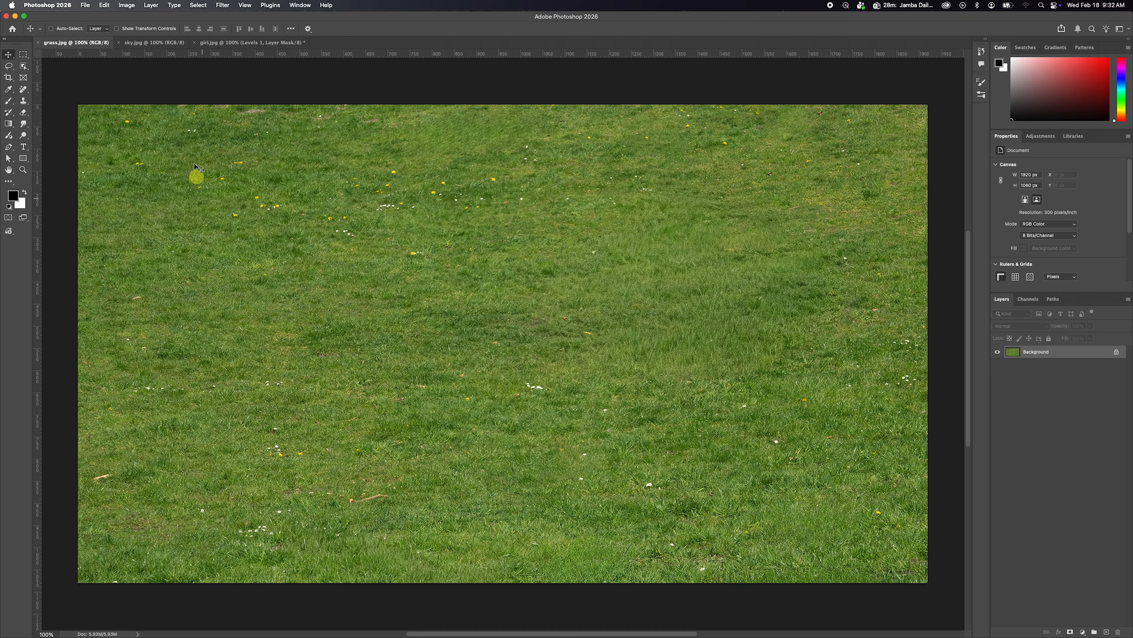
Copy the sky image into the grass.jpg document and align it with the top edge of the canvas.
{"action": "left_click", "coordinate": [143, 42]}
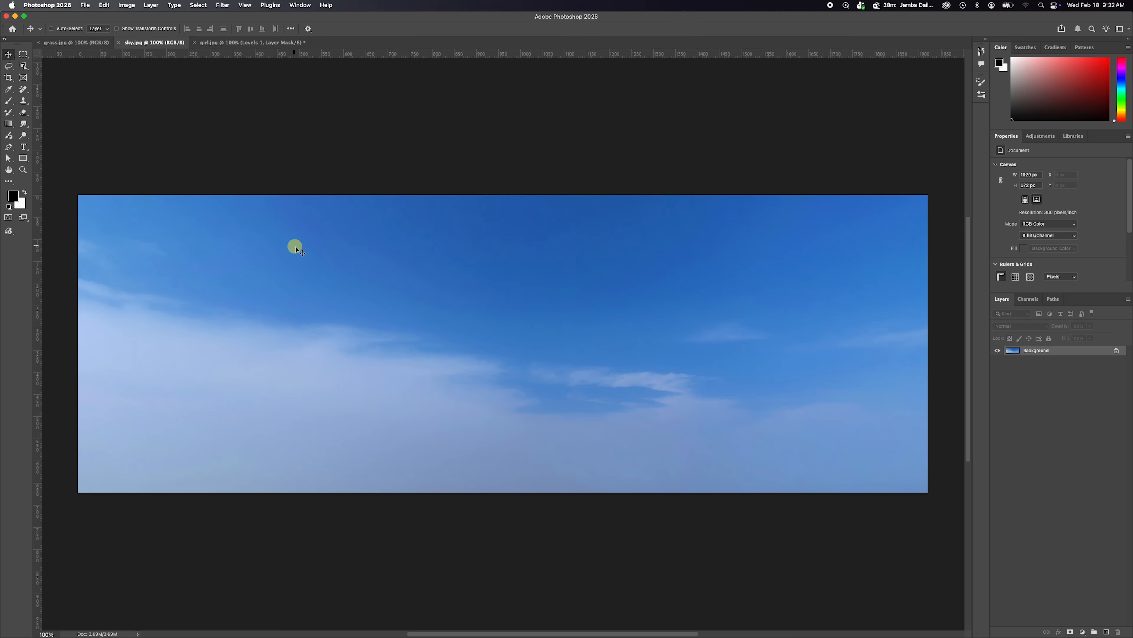
{"action": "left_click_drag", "start_coordinate": [296, 246], "coordinate": [430, 326]}
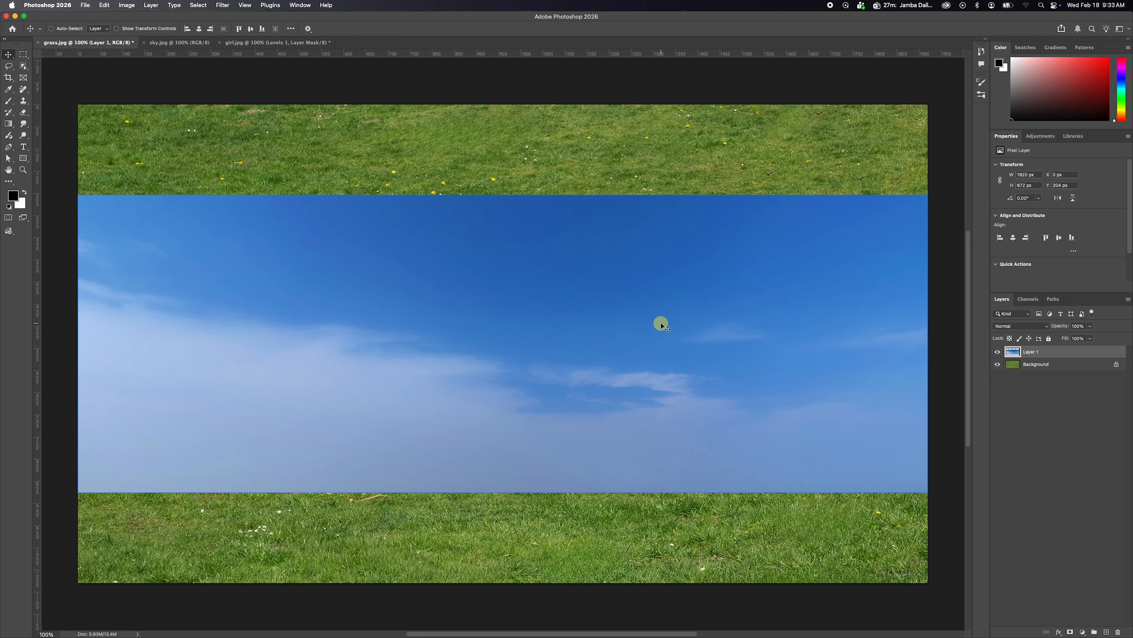
{"action": "left_click_drag", "start_coordinate": [593, 314], "coordinate": [593, 236]}
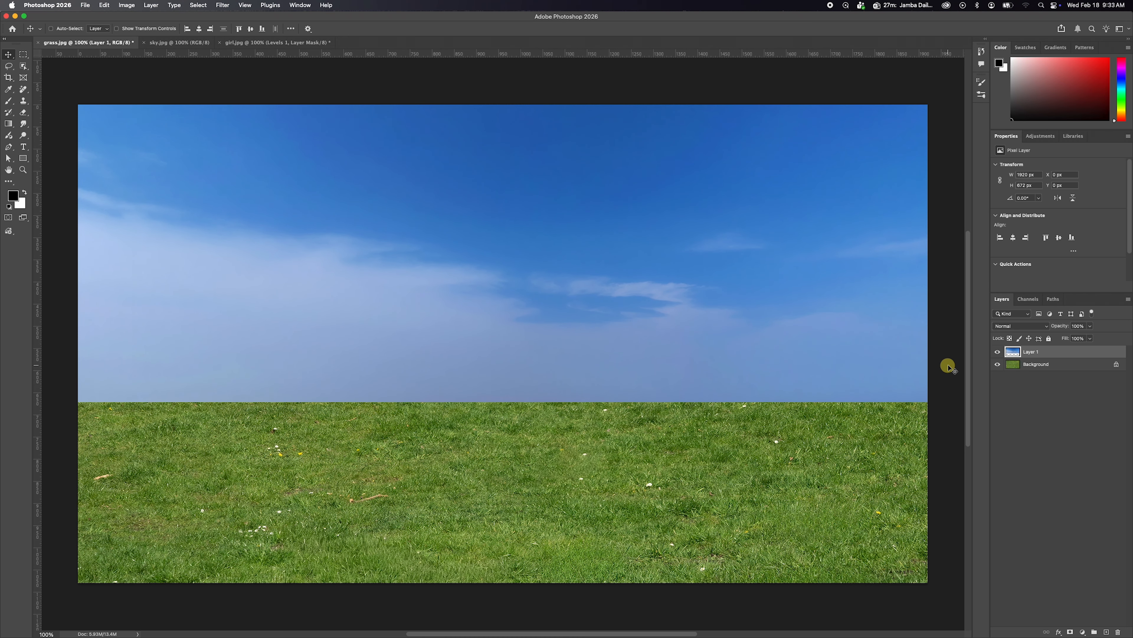
Rename the newly added sky image layer as sky.
{"action": "left_click", "coordinate": [1034, 352]}
{"action": "type", "text": "sky"}
{"action": "key", "text": "Return"}
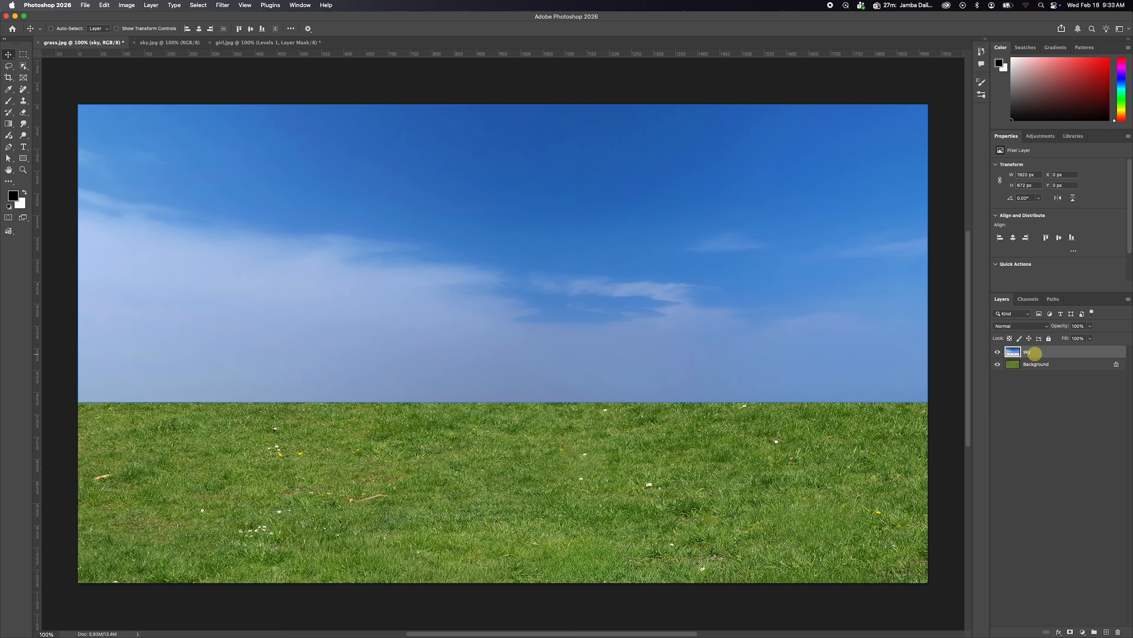
Unlock the Background layer and rename it as grass.
{"action": "left_click", "coordinate": [1041, 363]}
{"action": "left_click", "coordinate": [1047, 352], "text": "shift"}
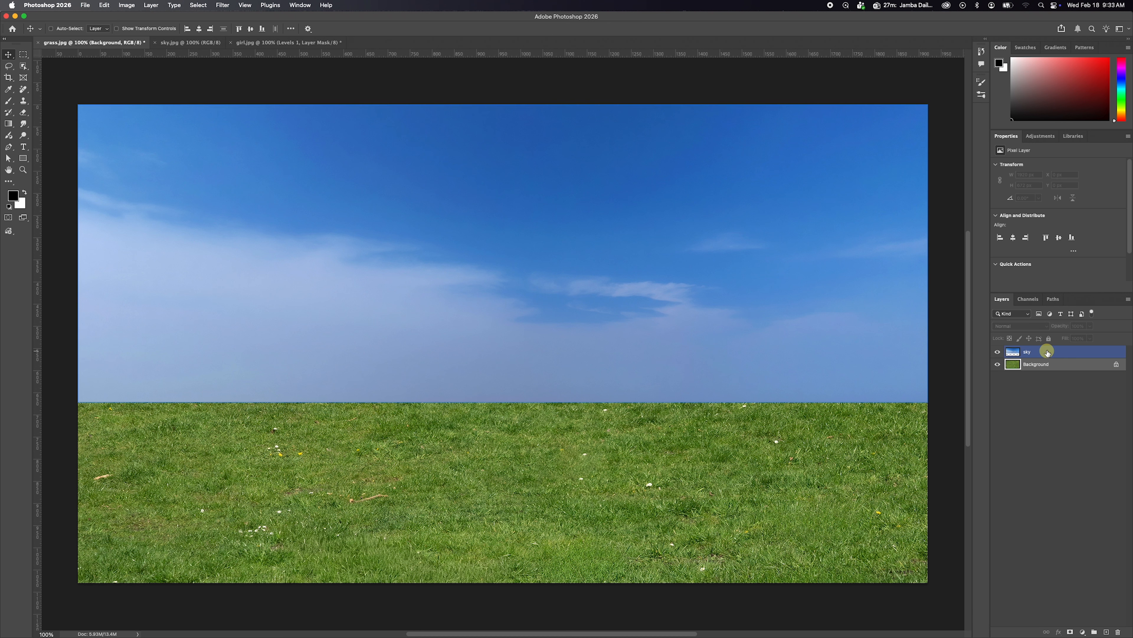
{"action": "left_click", "coordinate": [1040, 365]}
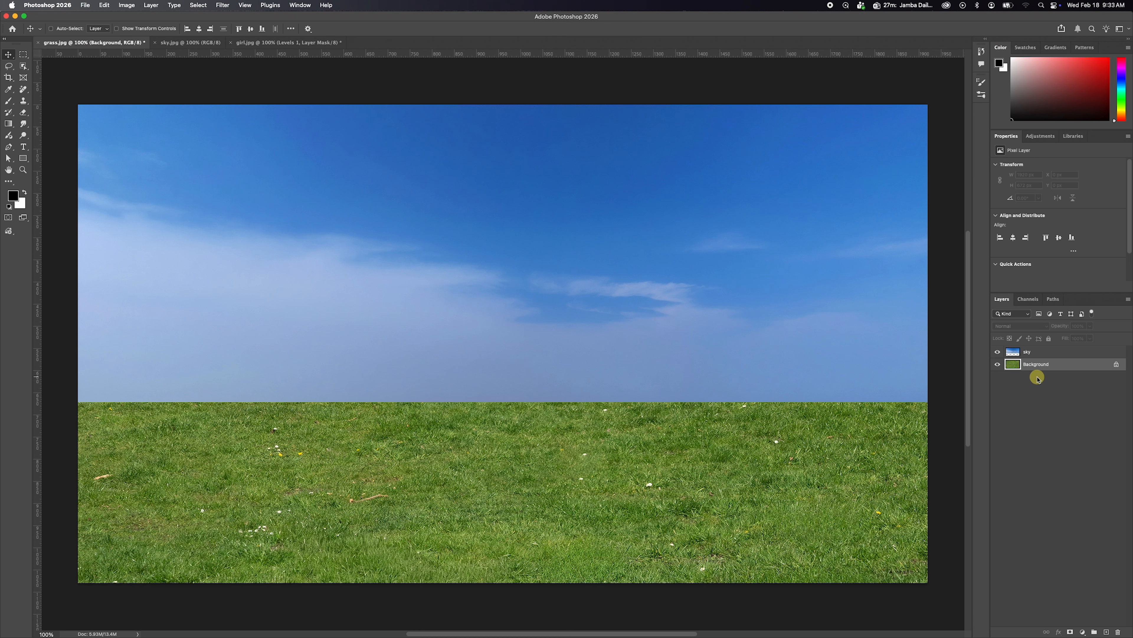
{"action": "left_click", "coordinate": [1117, 365]}
{"action": "left_click", "coordinate": [1116, 365]}
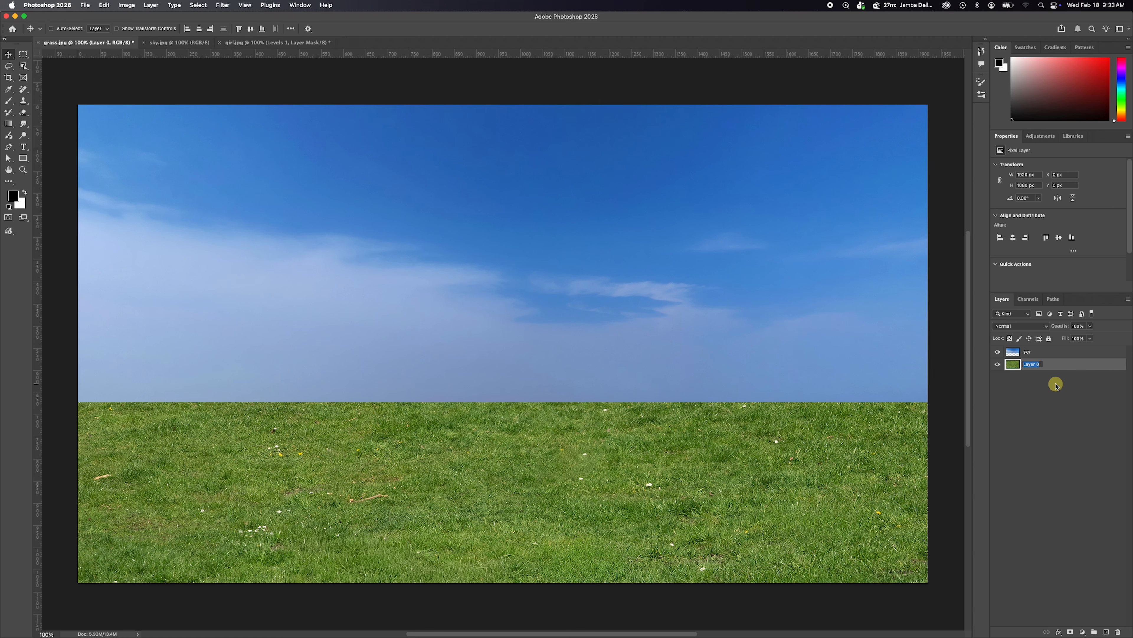
{"action": "key", "text": "Return"}
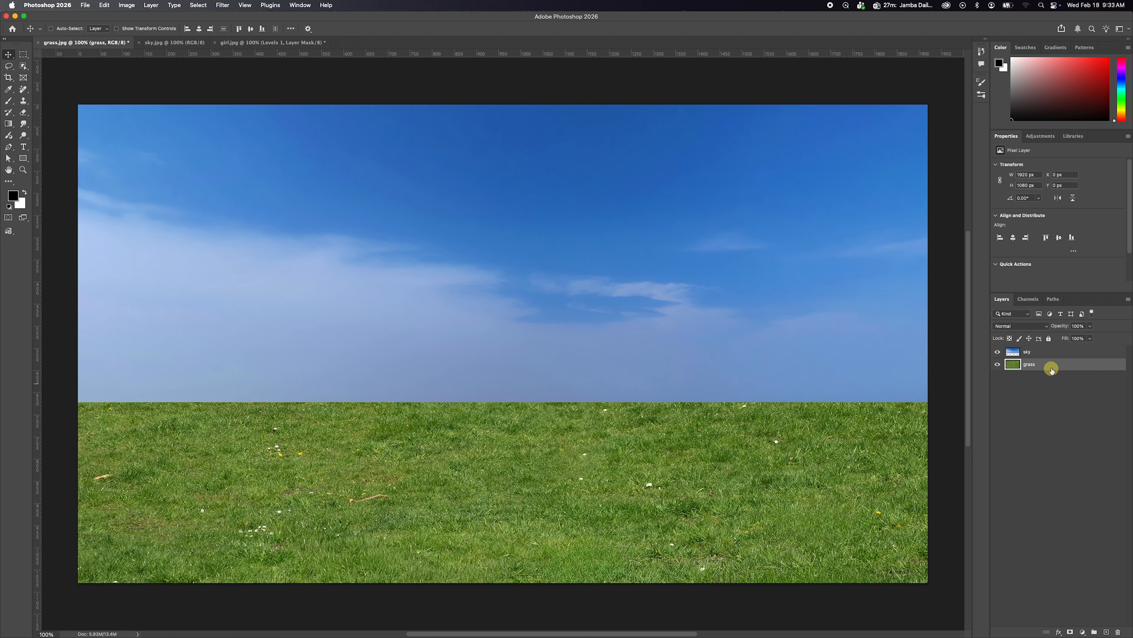
Place the sky layer beneath the grass layer and add a layer mask to the grass layer.
{"action": "left_click_drag", "start_coordinate": [1046, 354], "coordinate": [1048, 370]}
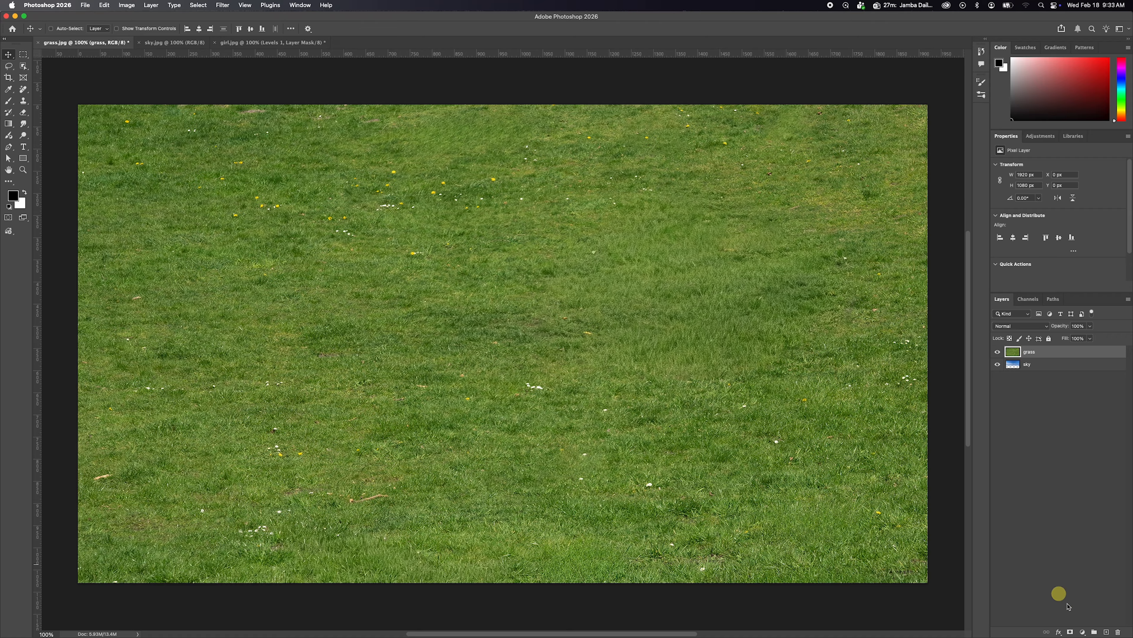
{"action": "left_click", "coordinate": [1071, 631]}
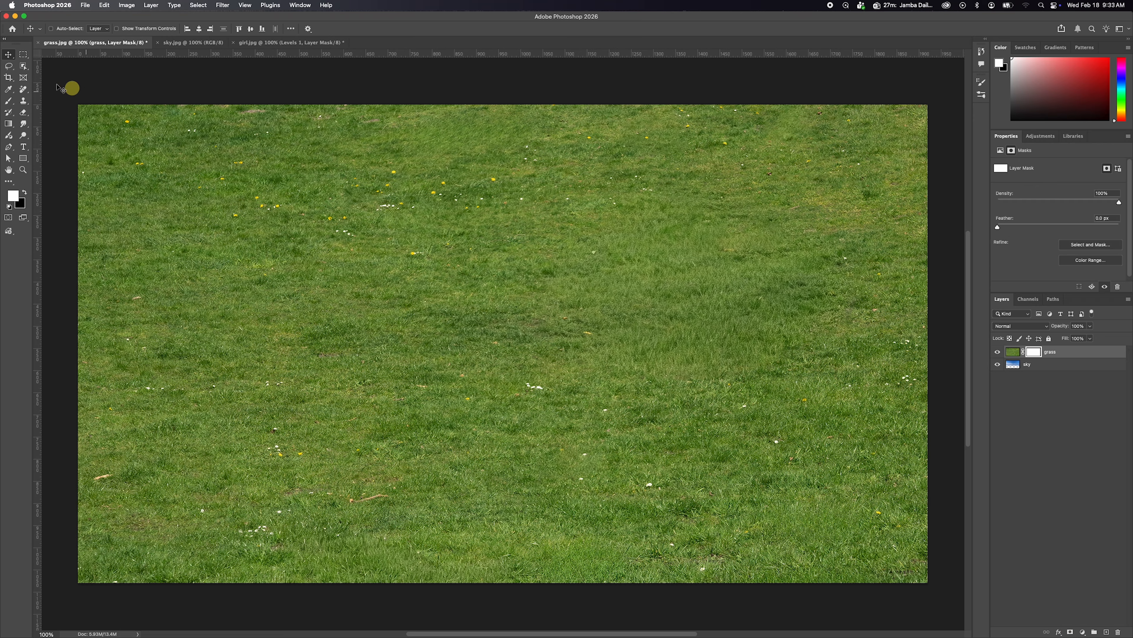
Hide the upper half of the grass by filling a full-width rectangular selection on its mask with black, and deselect.
{"action": "left_click", "coordinate": [23, 54]}
{"action": "left_click_drag", "start_coordinate": [67, 91], "coordinate": [944, 335]}
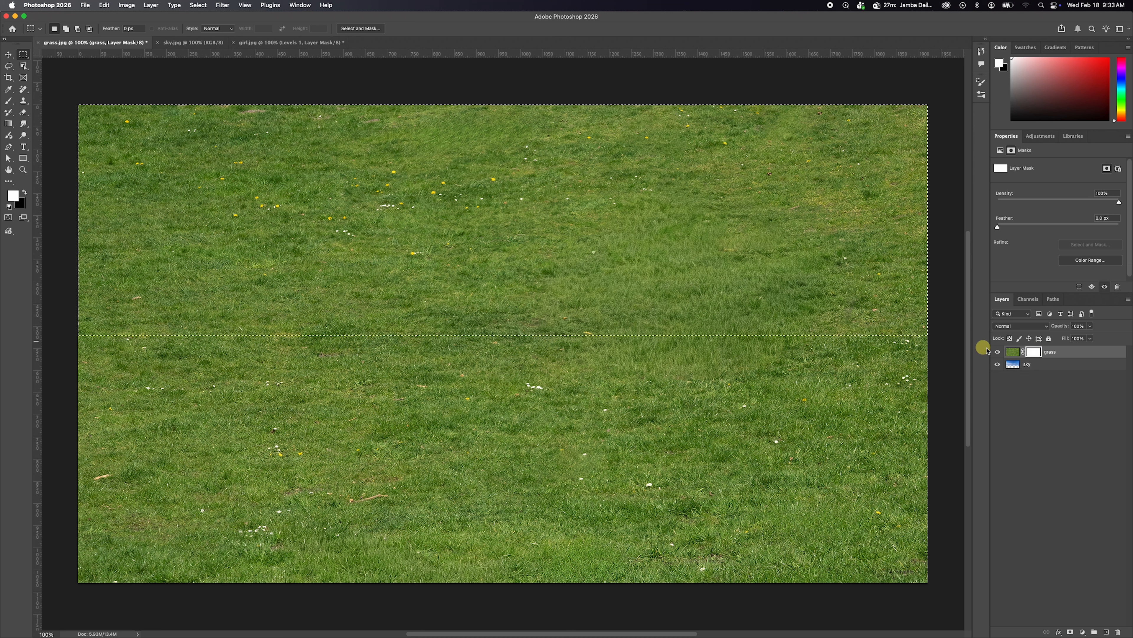
{"action": "left_click", "coordinate": [1010, 347]}
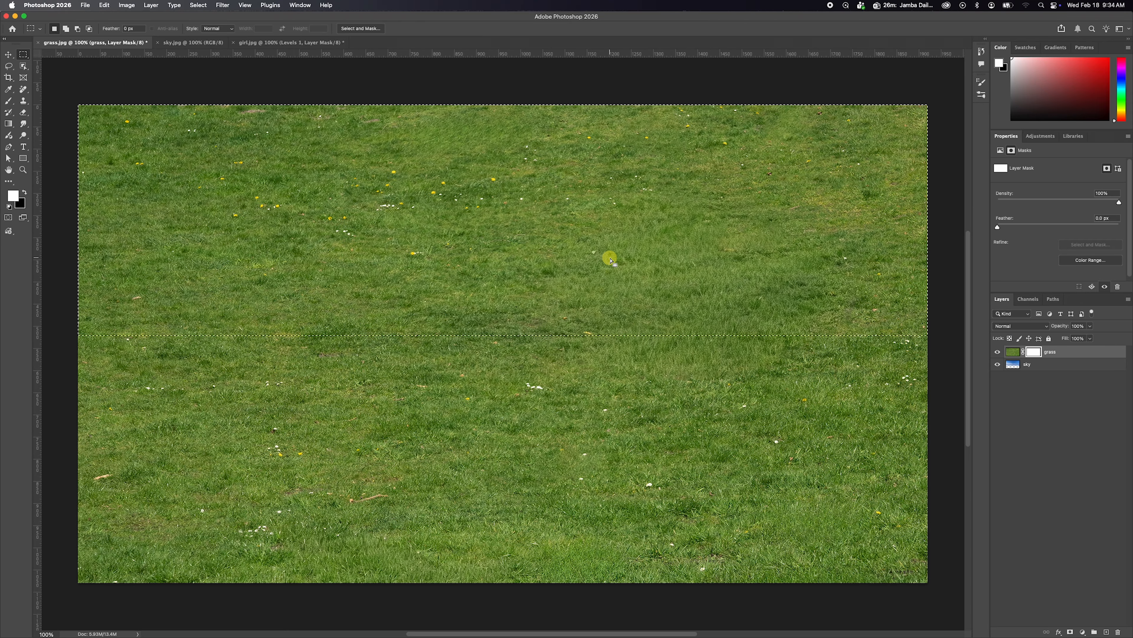
{"action": "key", "text": "x"}
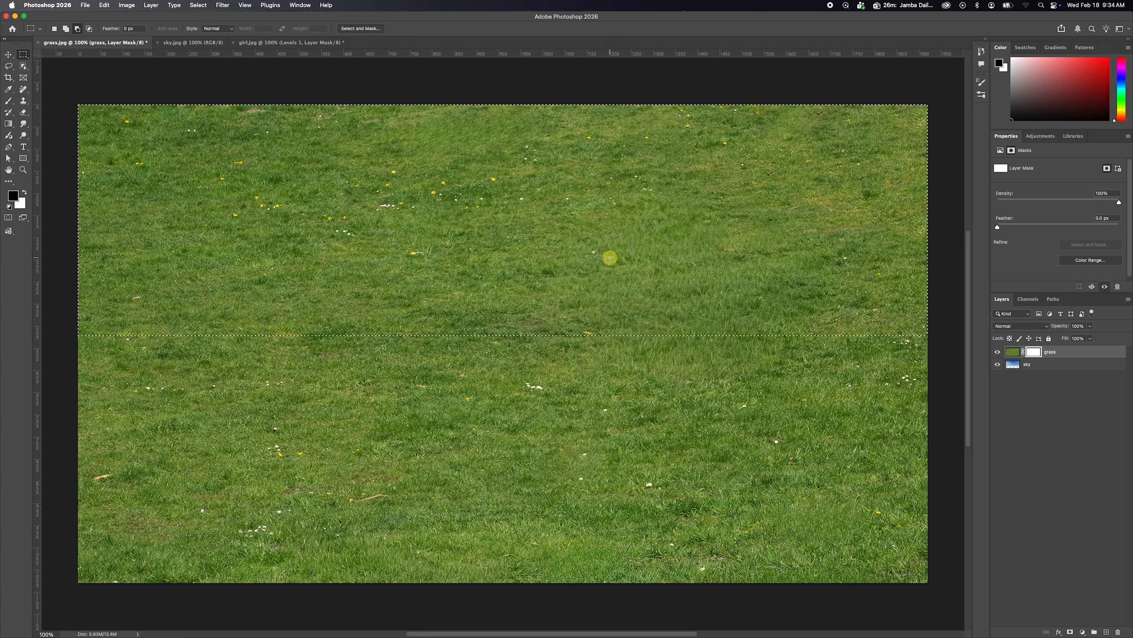
{"action": "key", "text": "alt+BackSpace"}
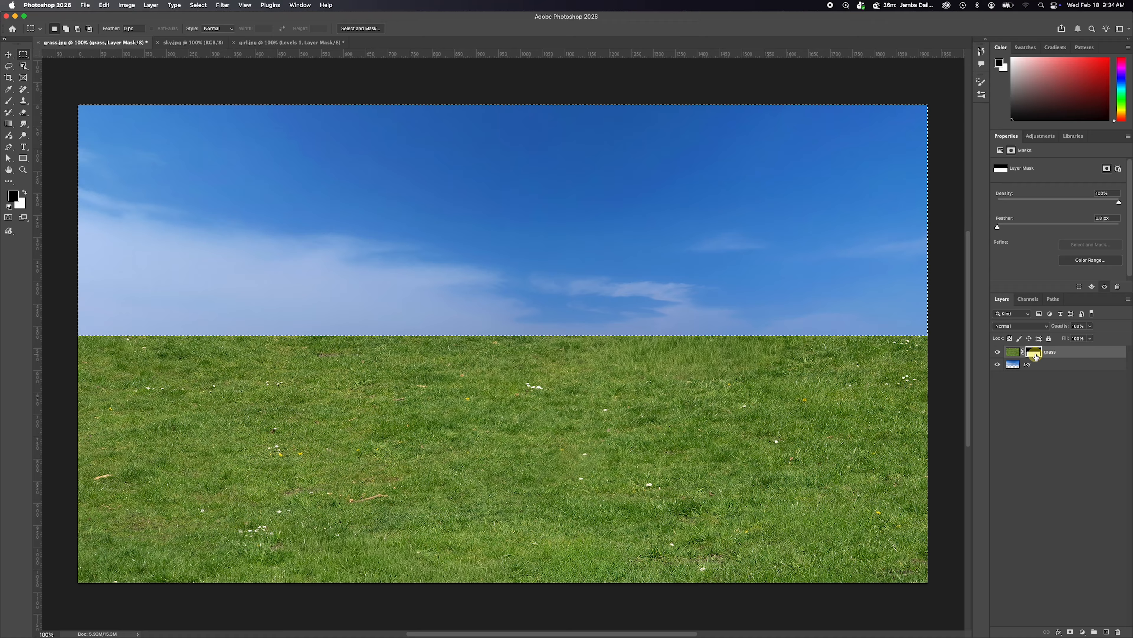
{"action": "key", "text": "super+d"}
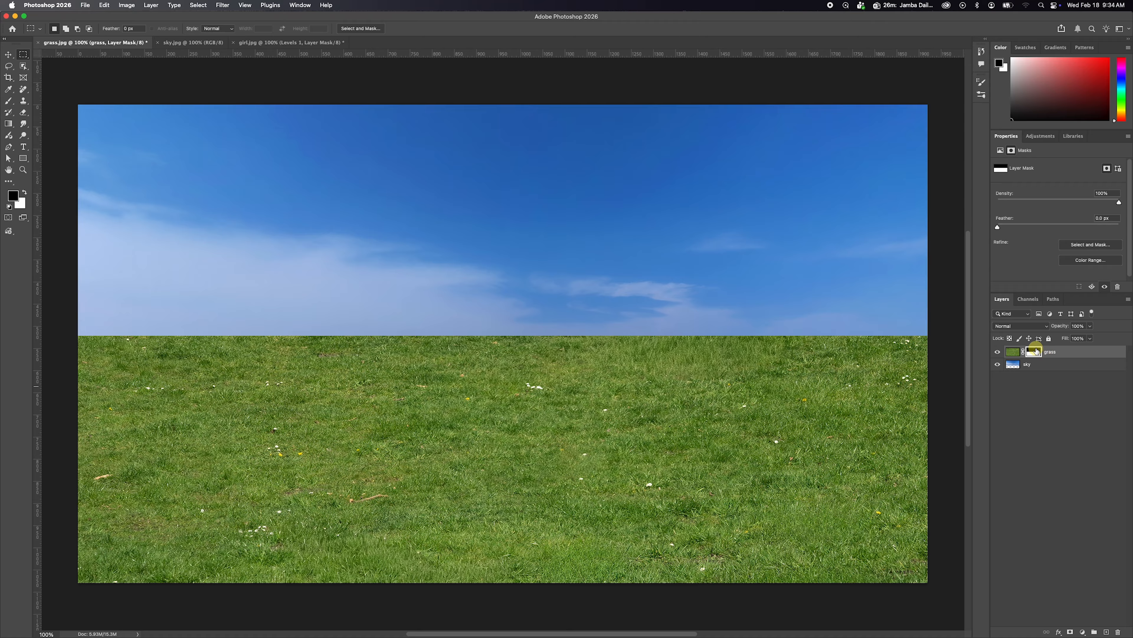
Feather the grass layer's mask slightly to soften the horizon edge, leaving no layer selected.
{"action": "left_click", "coordinate": [1014, 352]}
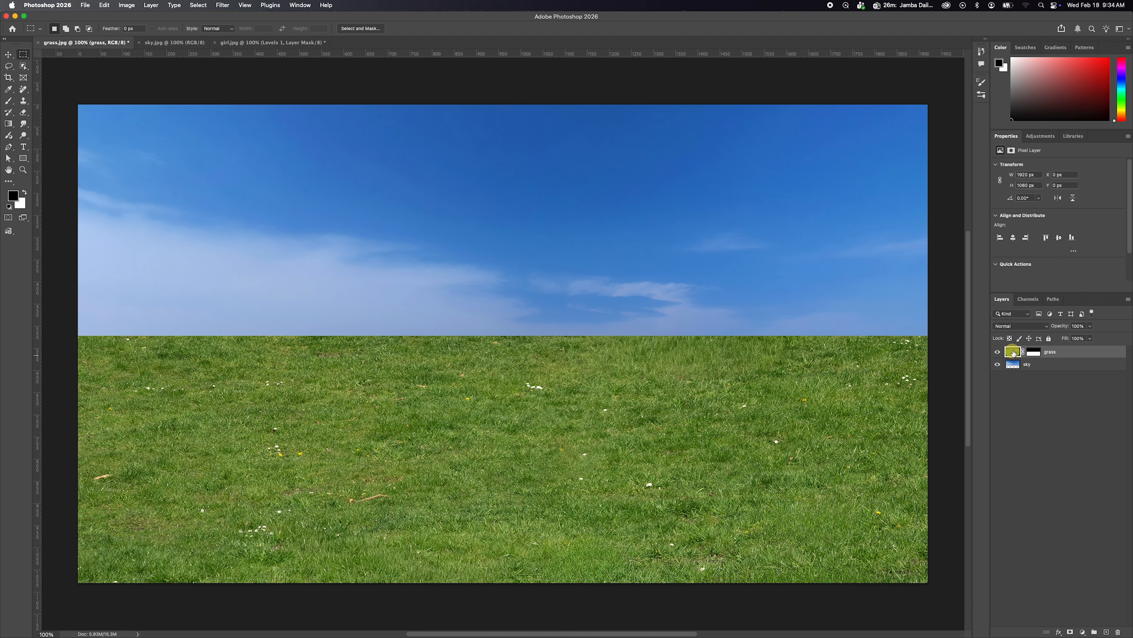
{"action": "left_click", "coordinate": [1035, 353]}
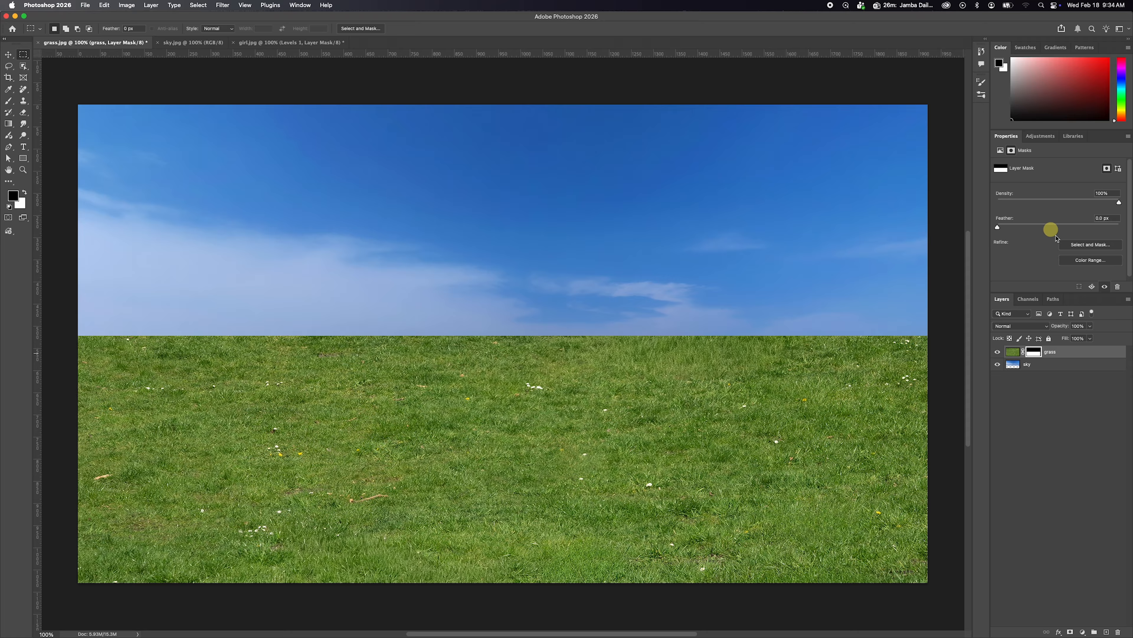
{"action": "left_click", "coordinate": [1014, 352]}
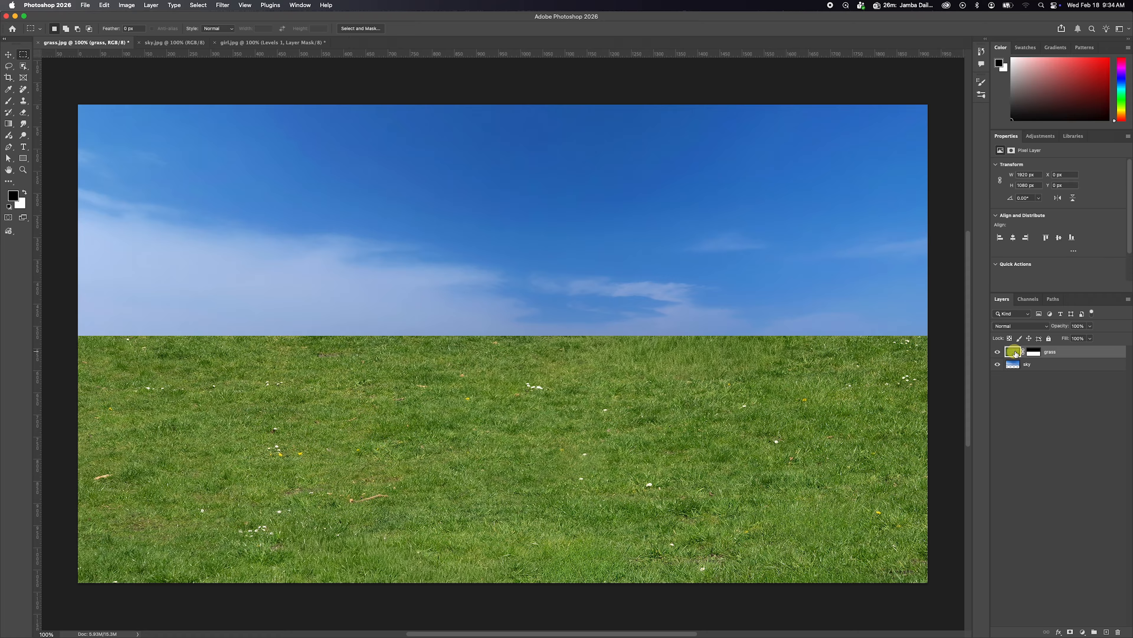
{"action": "left_click", "coordinate": [1034, 353]}
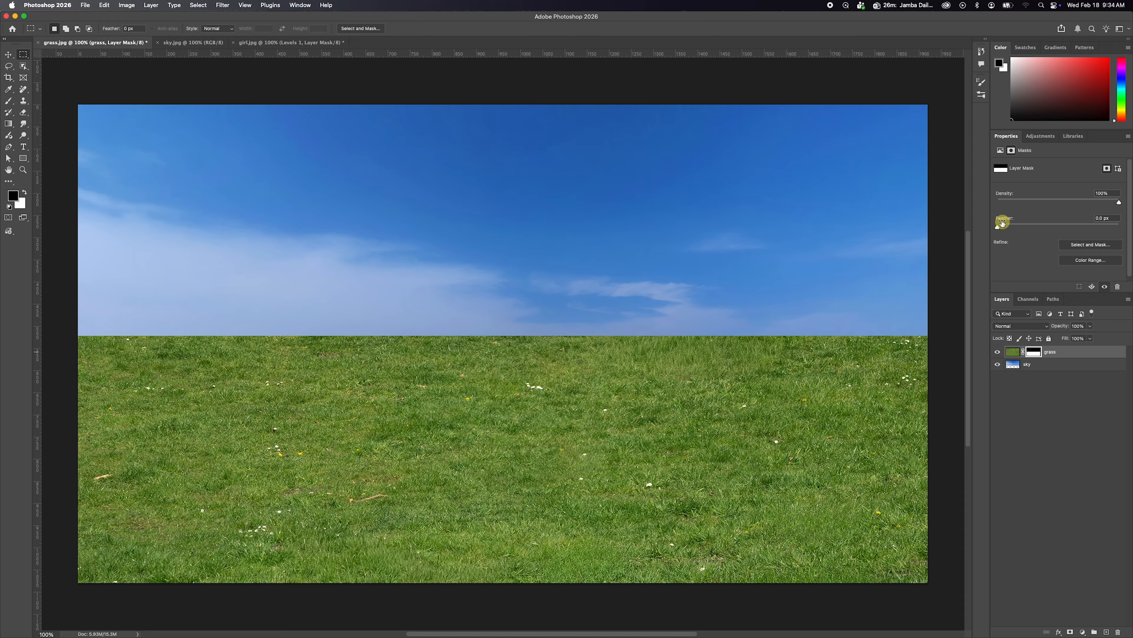
{"action": "left_click_drag", "start_coordinate": [997, 227], "coordinate": [1016, 227]}
{"action": "left_click", "coordinate": [1051, 400]}
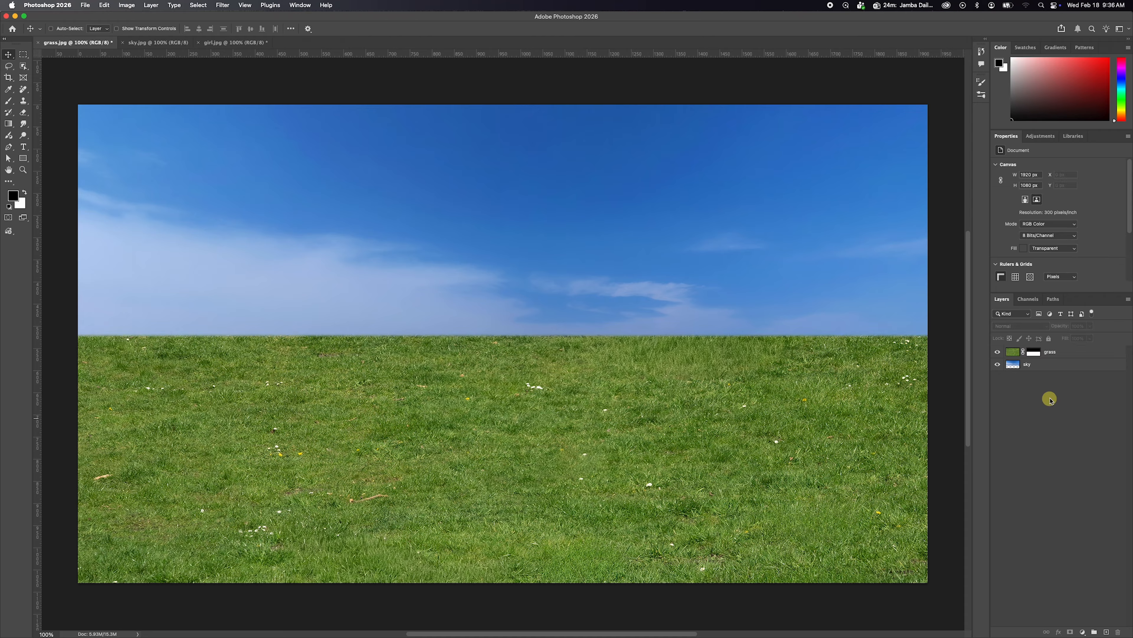
Copy the girl.jpg image into the grass.jpg document so it fills the canvas, and name its layer girl.
{"action": "left_click", "coordinate": [1030, 364]}
{"action": "left_click", "coordinate": [225, 43]}
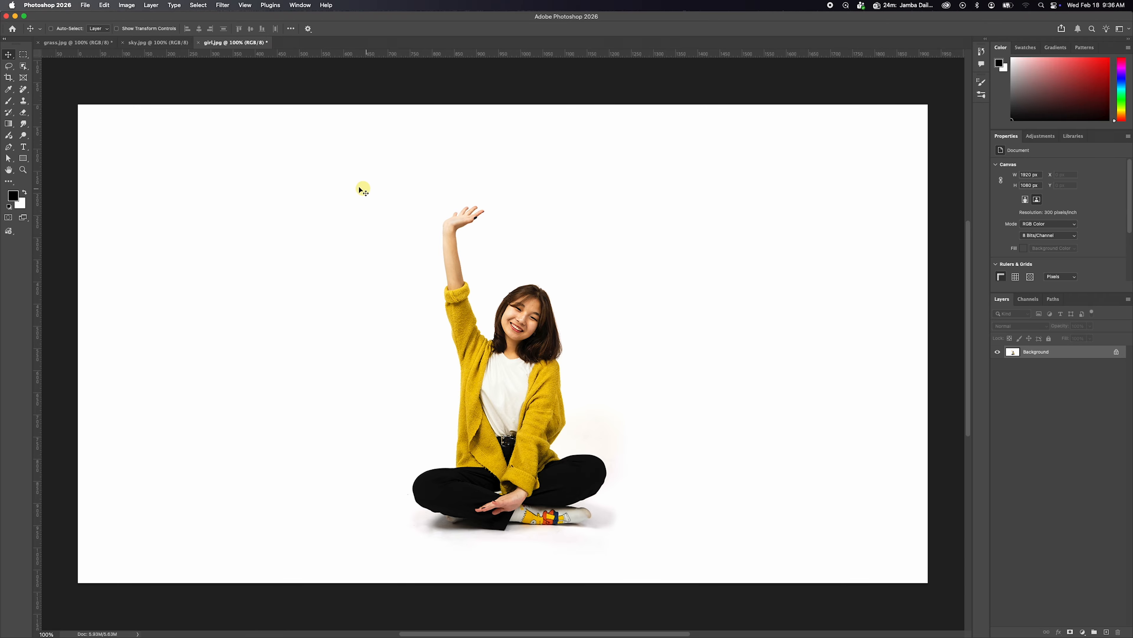
{"action": "left_click_drag", "start_coordinate": [274, 201], "coordinate": [247, 252]}
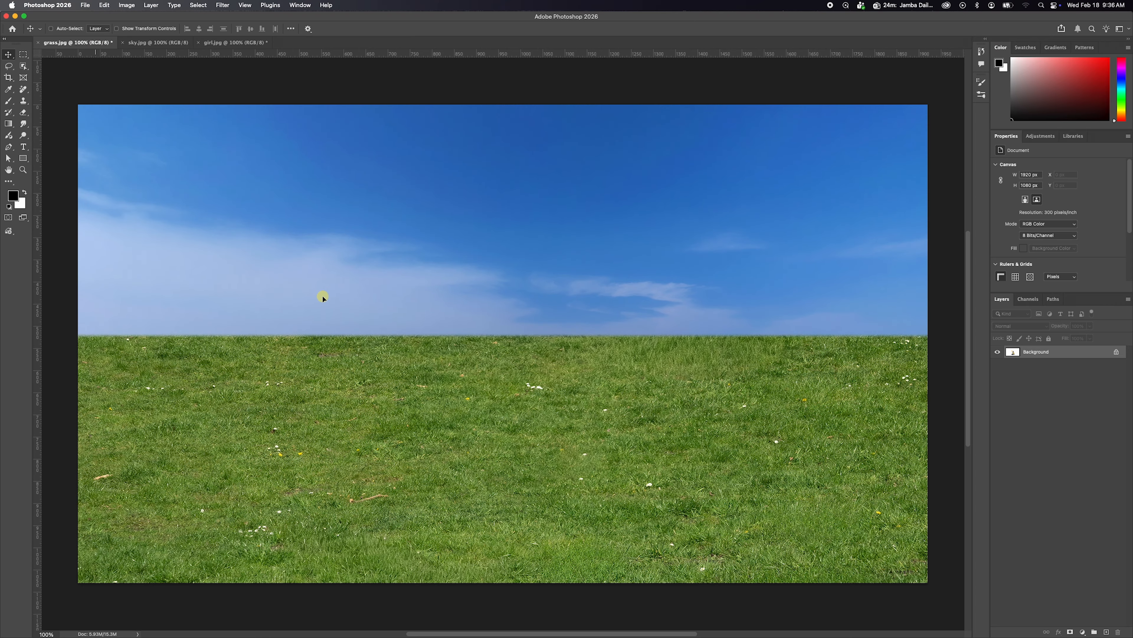
{"action": "left_click_drag", "start_coordinate": [322, 296], "coordinate": [323, 296]}
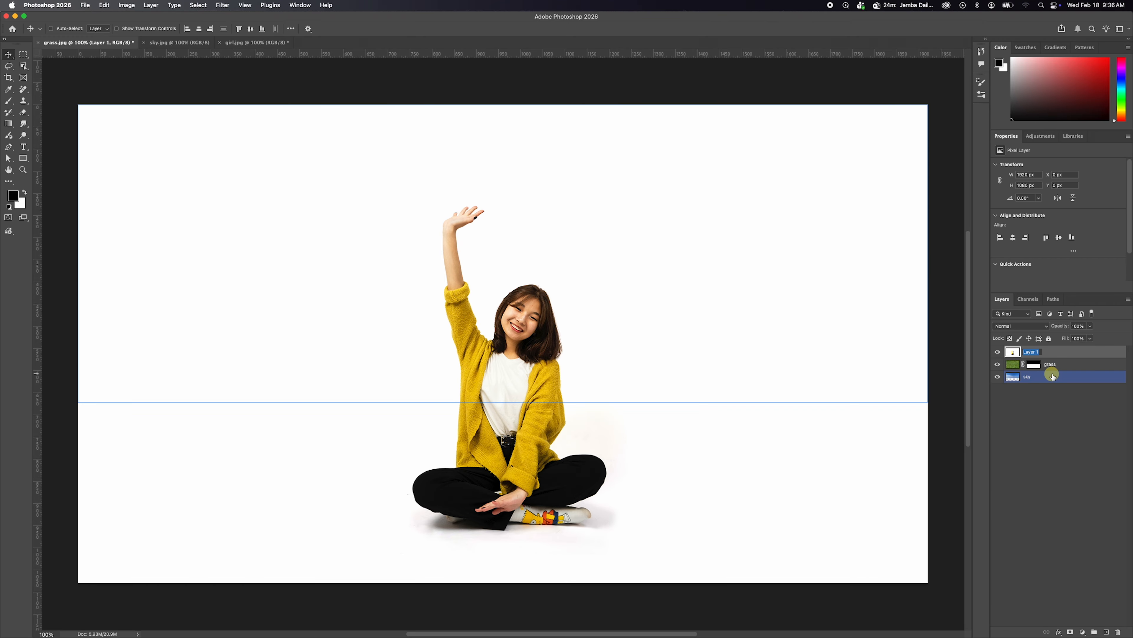
{"action": "type", "text": "girl"}
{"action": "key", "text": "Return"}
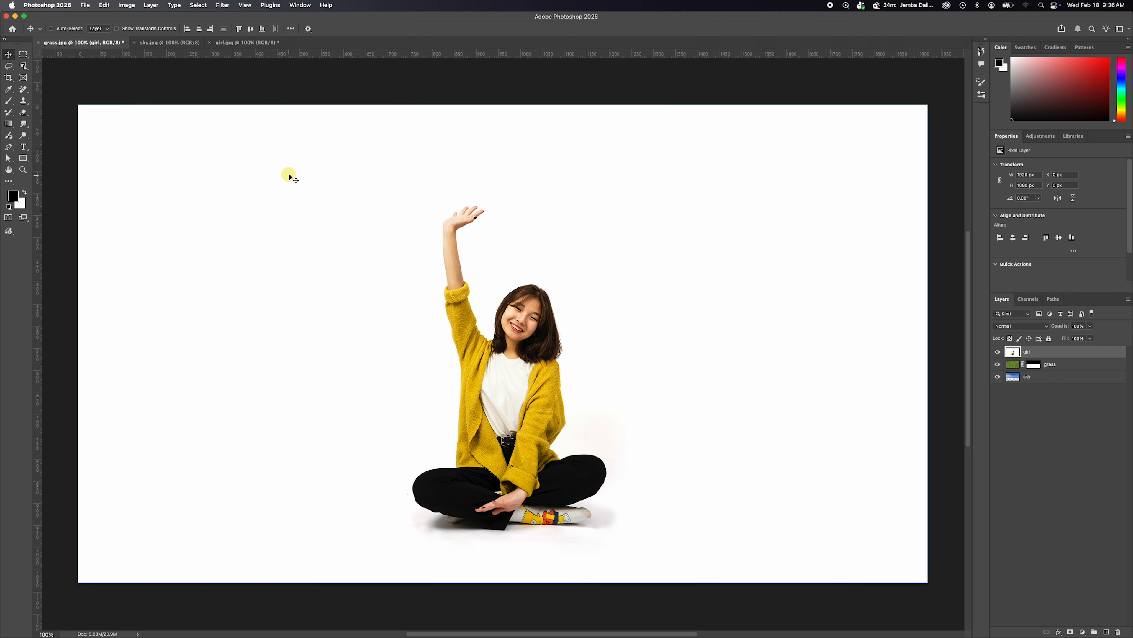
Select the girl with Select Subject and mask out the white background of her layer.
{"action": "left_click", "coordinate": [23, 66]}
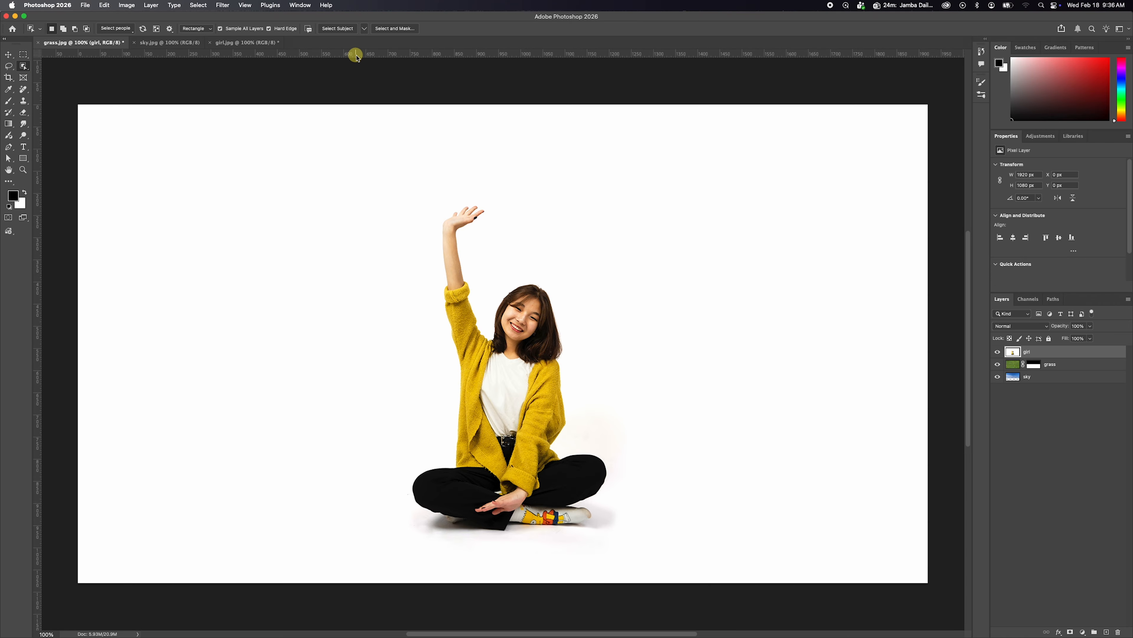
{"action": "left_click", "coordinate": [338, 28]}
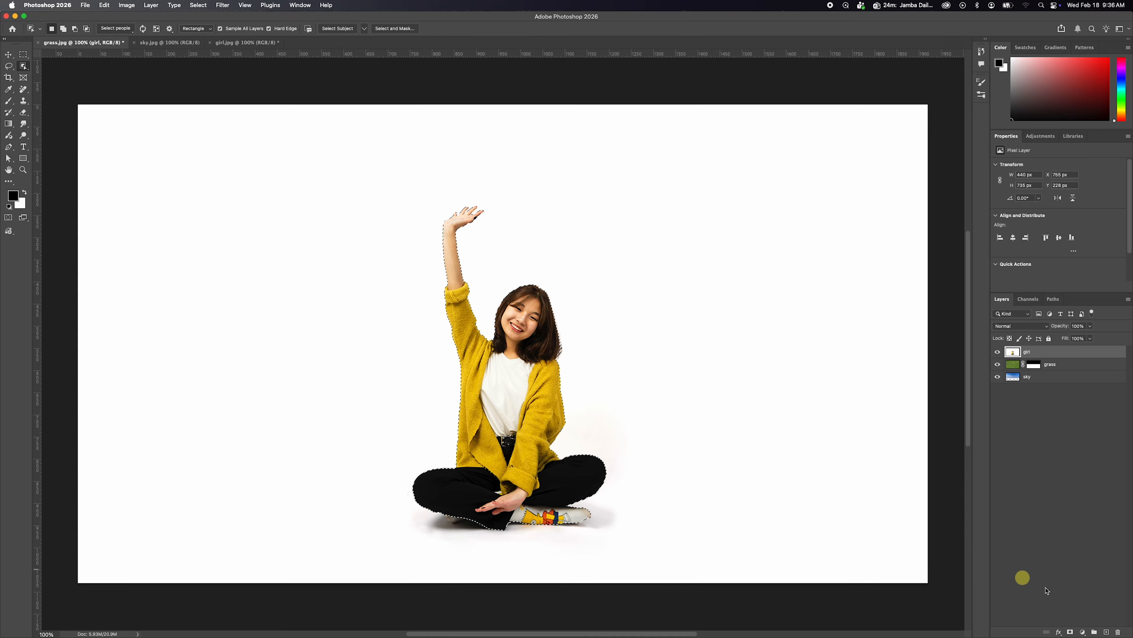
{"action": "left_click", "coordinate": [1070, 631]}
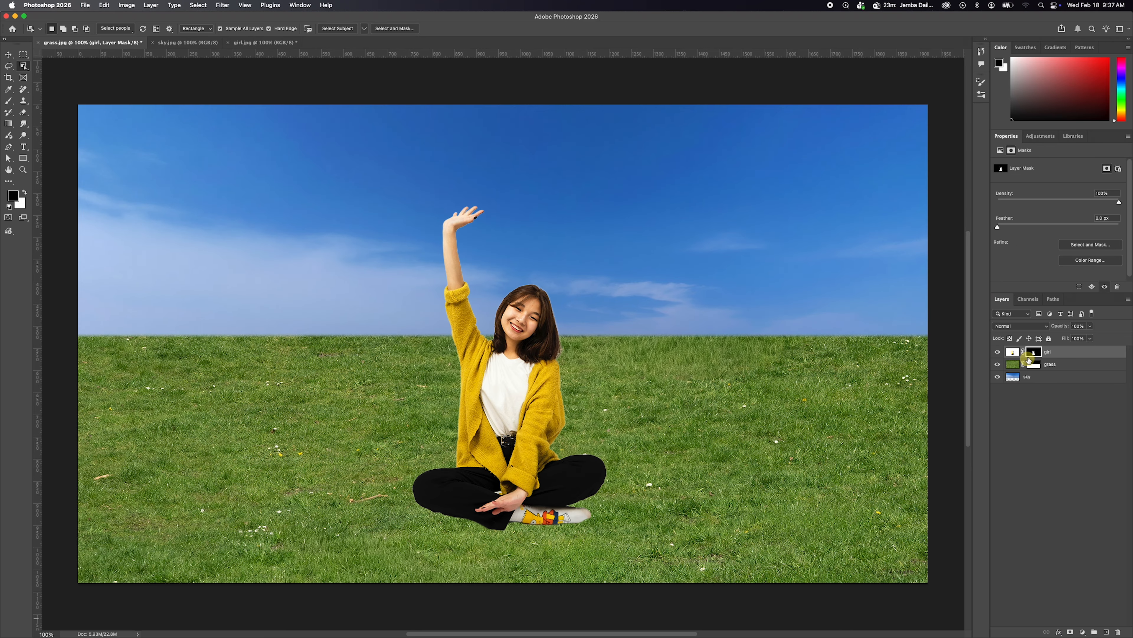
Move the girl on her layer about 21 px to the left and 17 px up over the grass.
{"action": "key", "text": "v"}
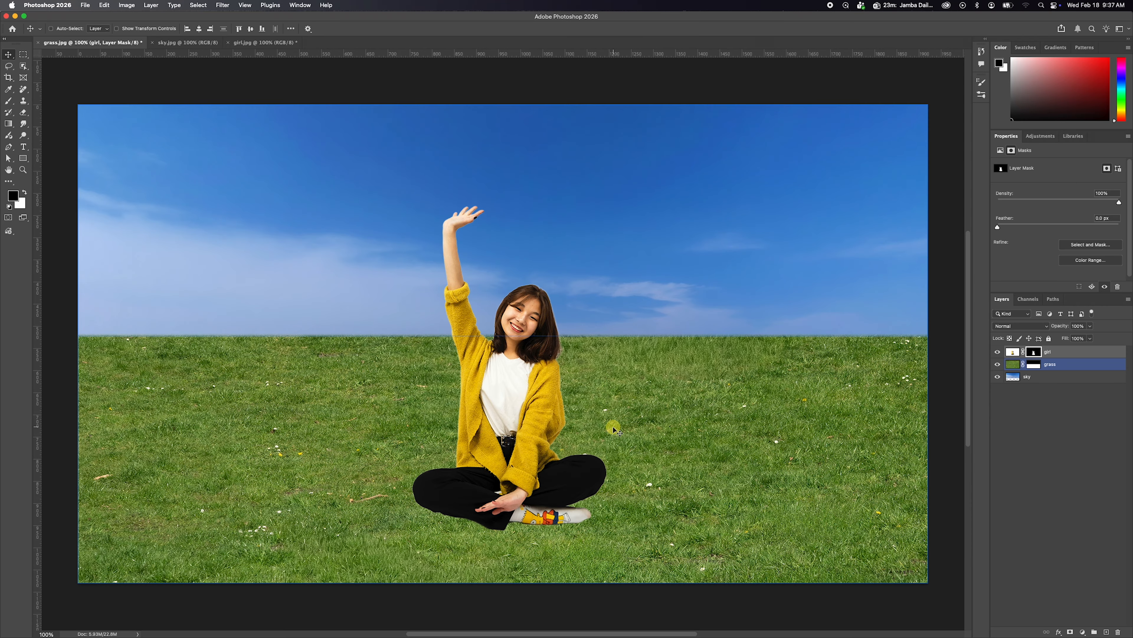
{"action": "left_click", "coordinate": [1060, 363]}
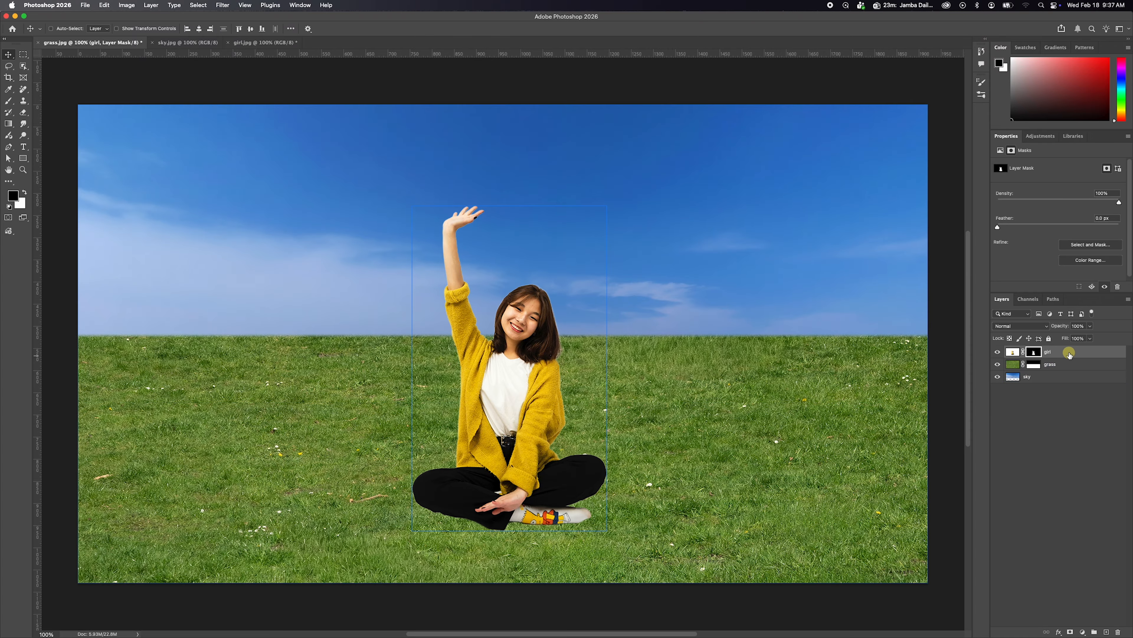
{"action": "left_click", "coordinate": [1062, 351]}
{"action": "left_click_drag", "start_coordinate": [542, 399], "coordinate": [500, 417]}
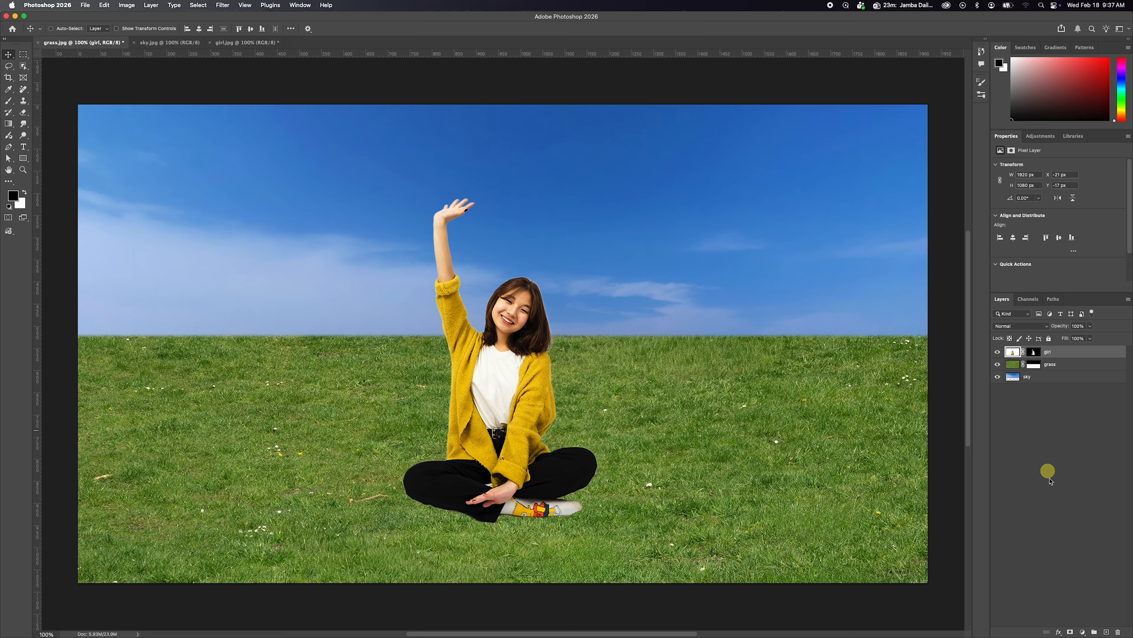
Add a Hue/Saturation adjustment layer above the girl layer and make its layer mask active.
{"action": "left_click", "coordinate": [1084, 631]}
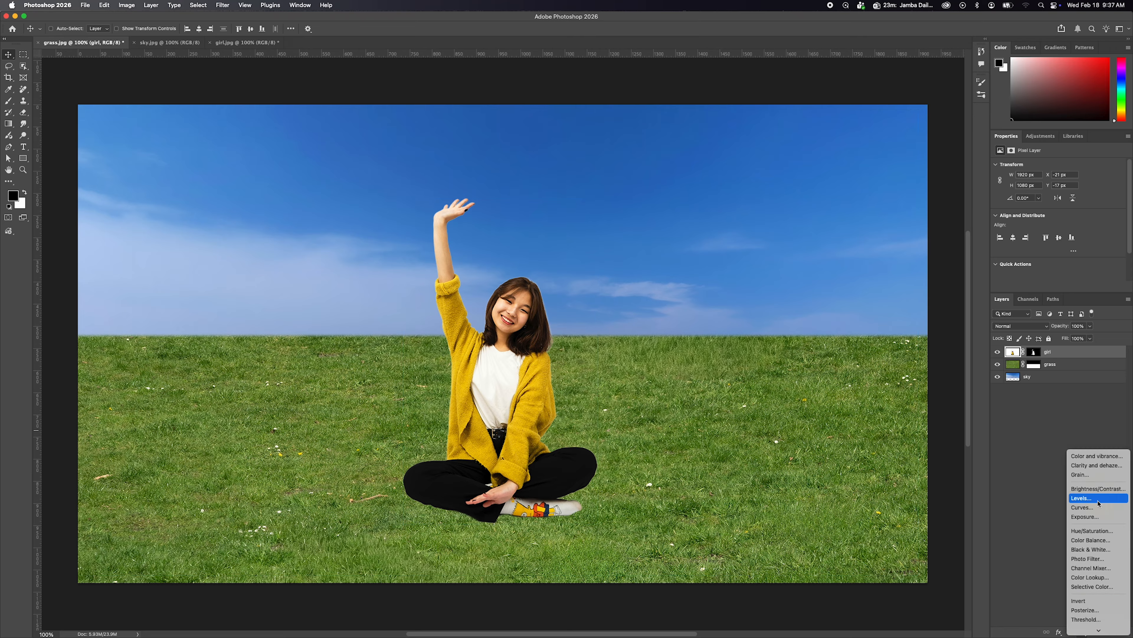
{"action": "left_click", "coordinate": [1089, 530]}
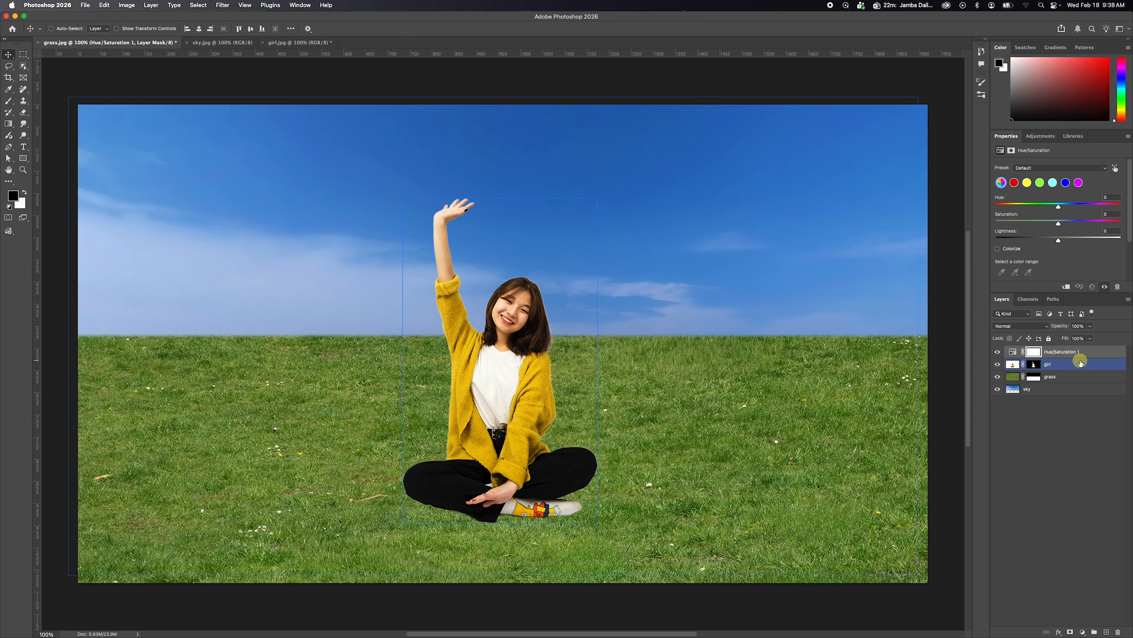
{"action": "left_click", "coordinate": [1034, 352]}
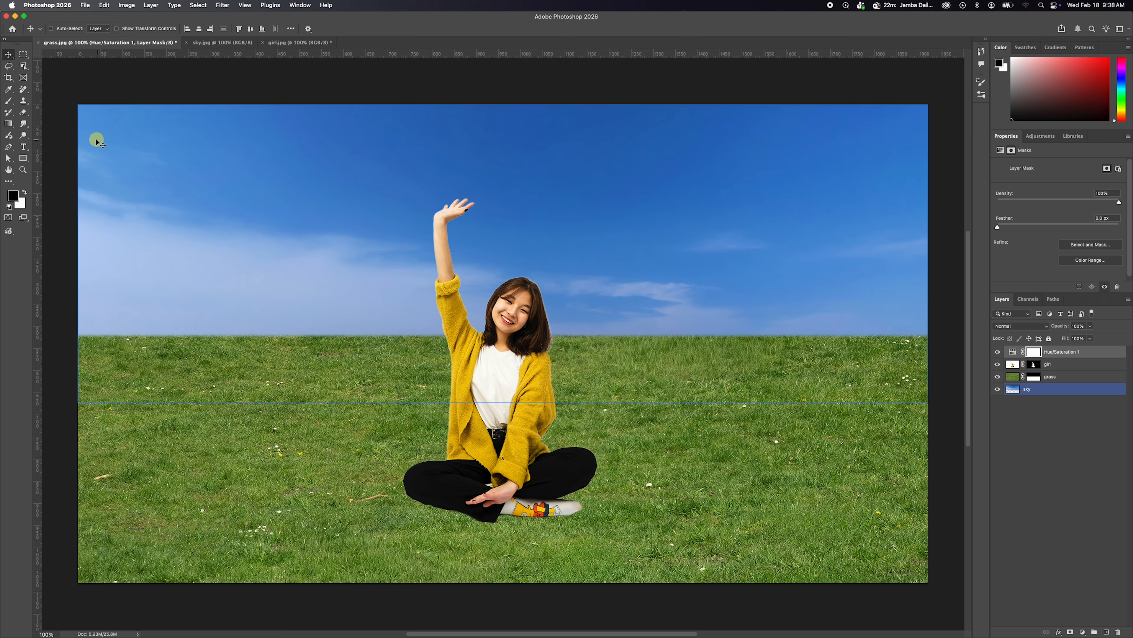
Select the cardigan on the girl layer with the Object Selection tool.
{"action": "left_click", "coordinate": [23, 65]}
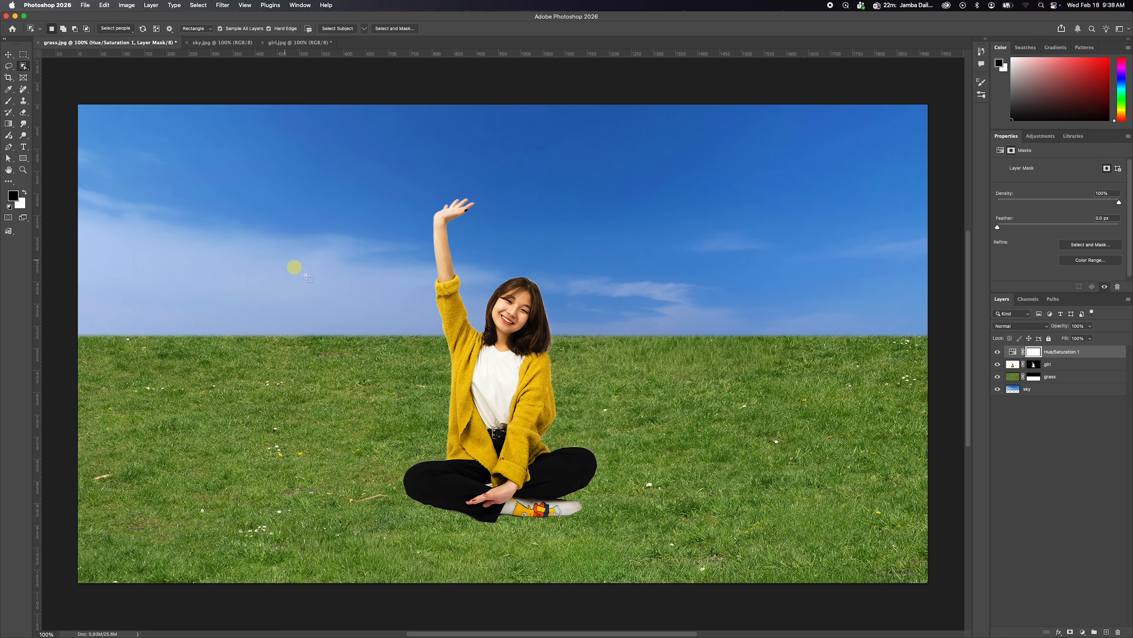
{"action": "left_click", "coordinate": [143, 28]}
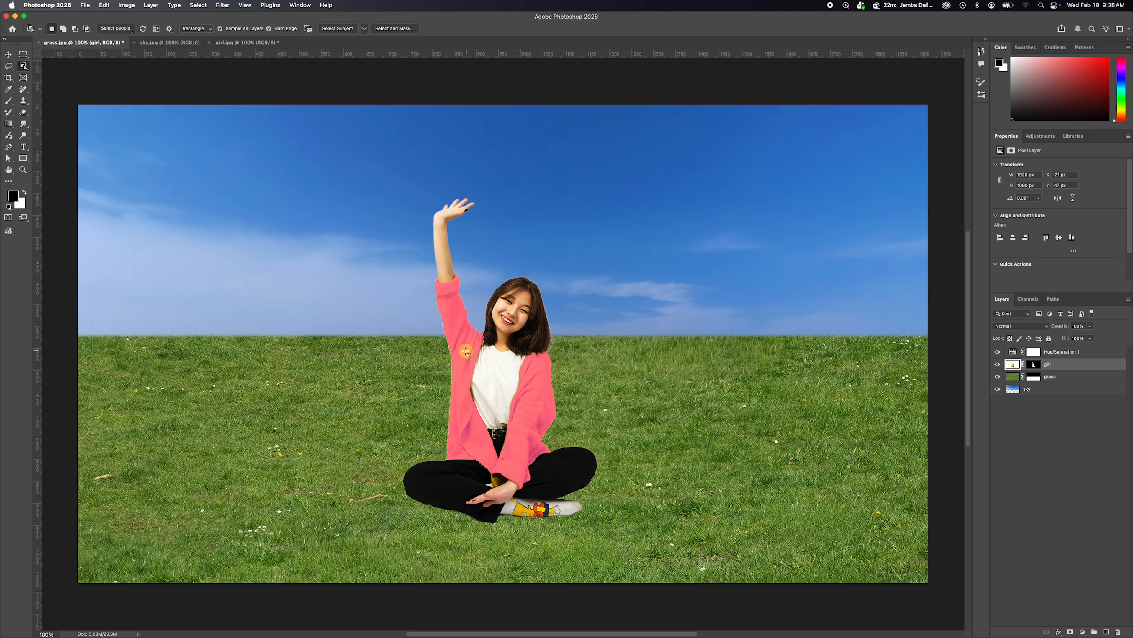
{"action": "left_click", "coordinate": [465, 351]}
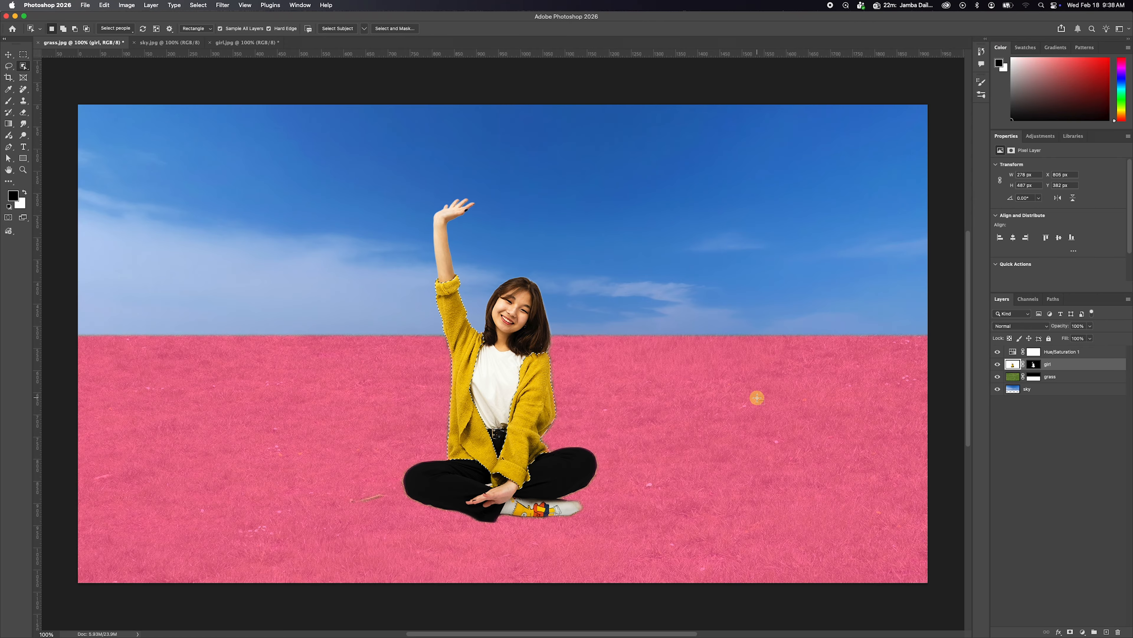
{"action": "key", "text": "v"}
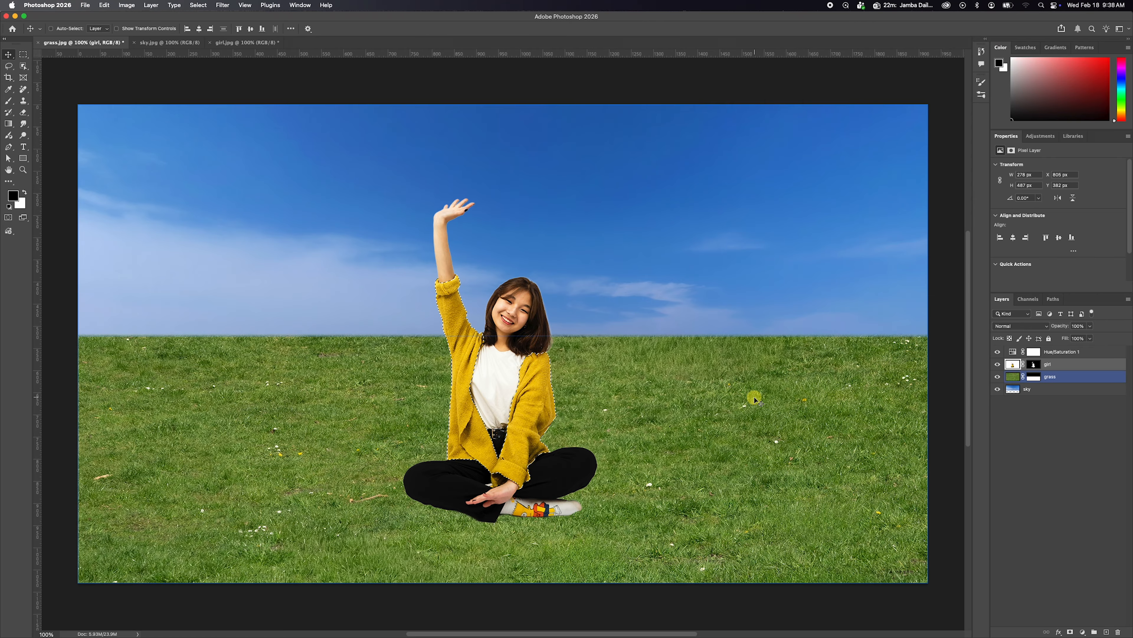
Fill the selected cardigan area with black on the Hue/Saturation layer's mask and deselect it.
{"action": "left_click", "coordinate": [1034, 353]}
{"action": "left_click", "coordinate": [1034, 354]}
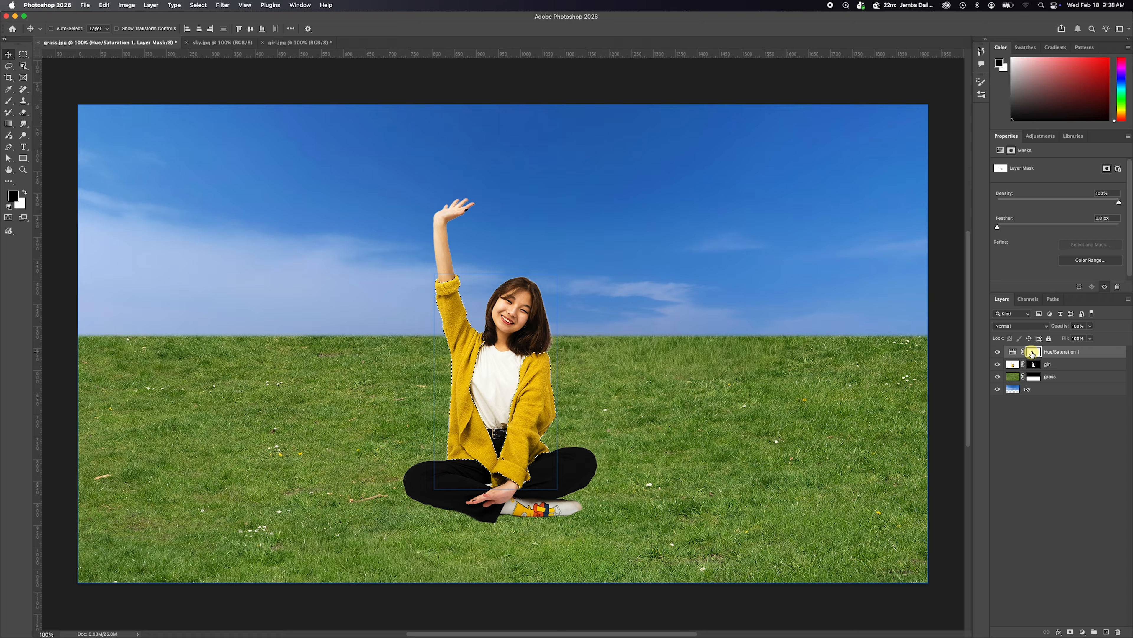
{"action": "key", "text": "super+d"}
Shift the Yellows hue to -27 in the Hue/Saturation adjustment.
{"action": "left_click", "coordinate": [1013, 352]}
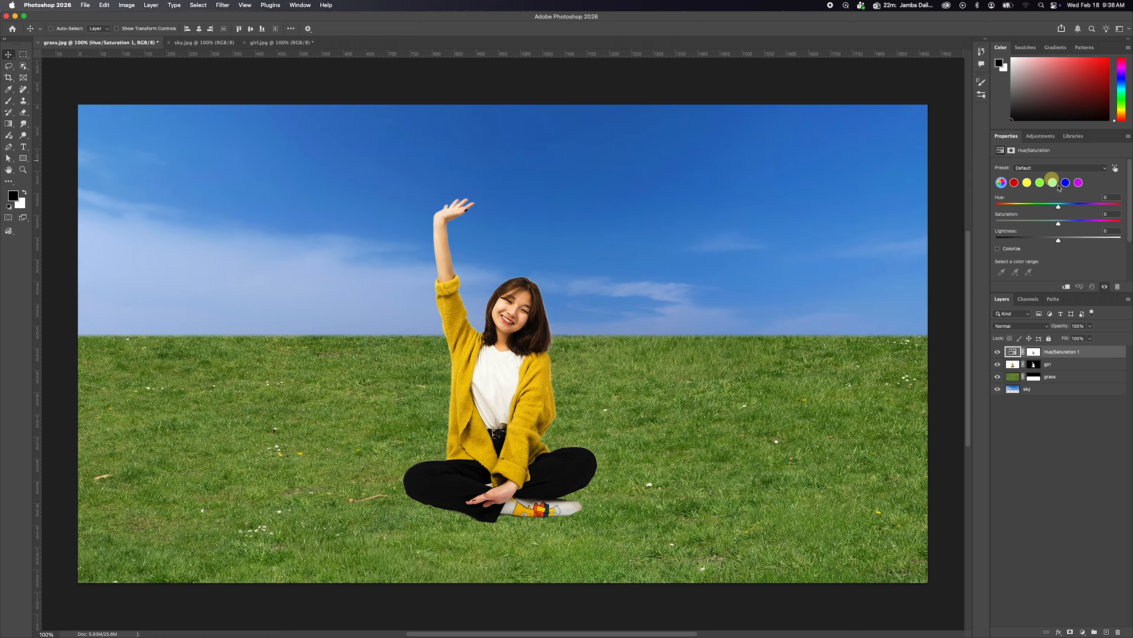
{"action": "left_click", "coordinate": [1026, 183]}
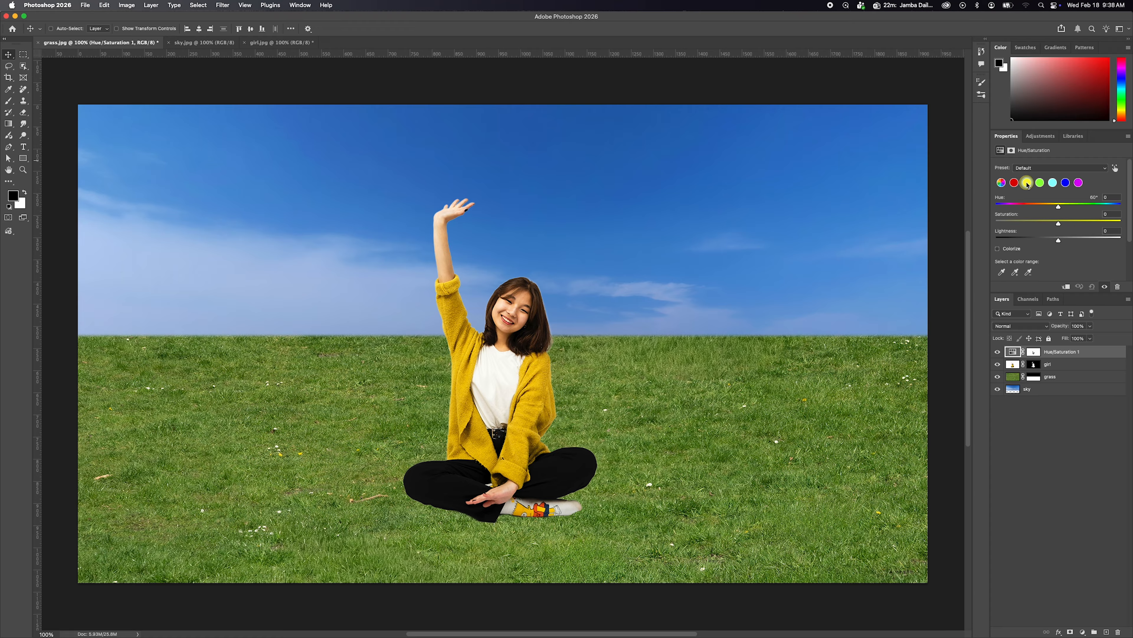
{"action": "left_click_drag", "start_coordinate": [1059, 209], "coordinate": [1043, 209]}
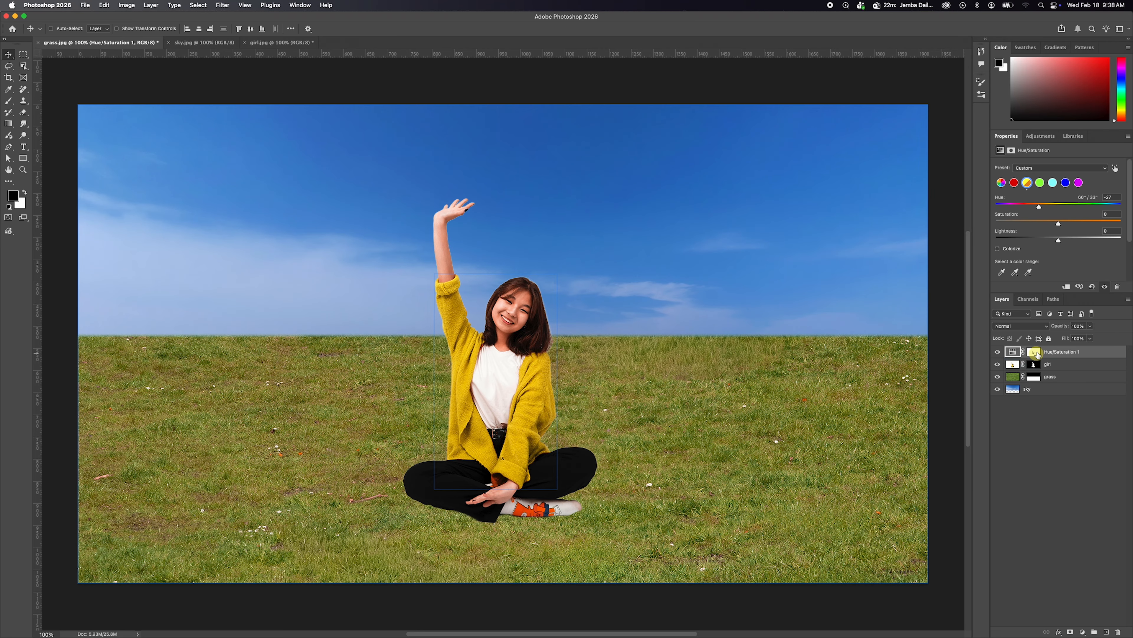
Invert the Hue/Saturation layer's mask so the colour change applies only to the cardigan.
{"action": "left_click", "coordinate": [1035, 364]}
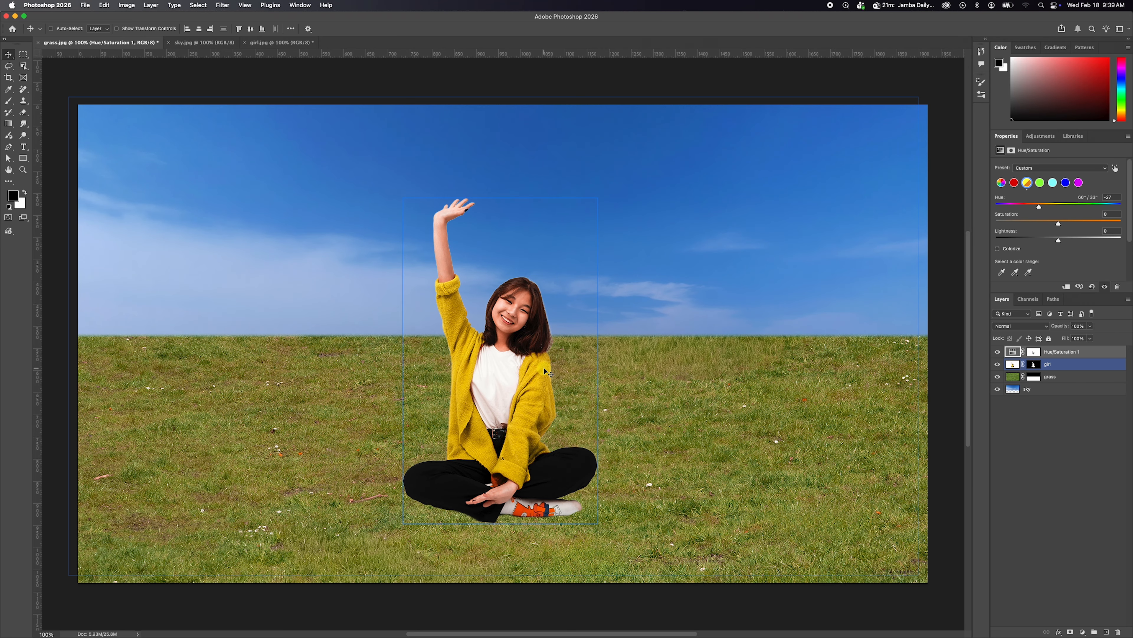
{"action": "left_click", "coordinate": [1032, 352]}
{"action": "left_click", "coordinate": [1033, 353]}
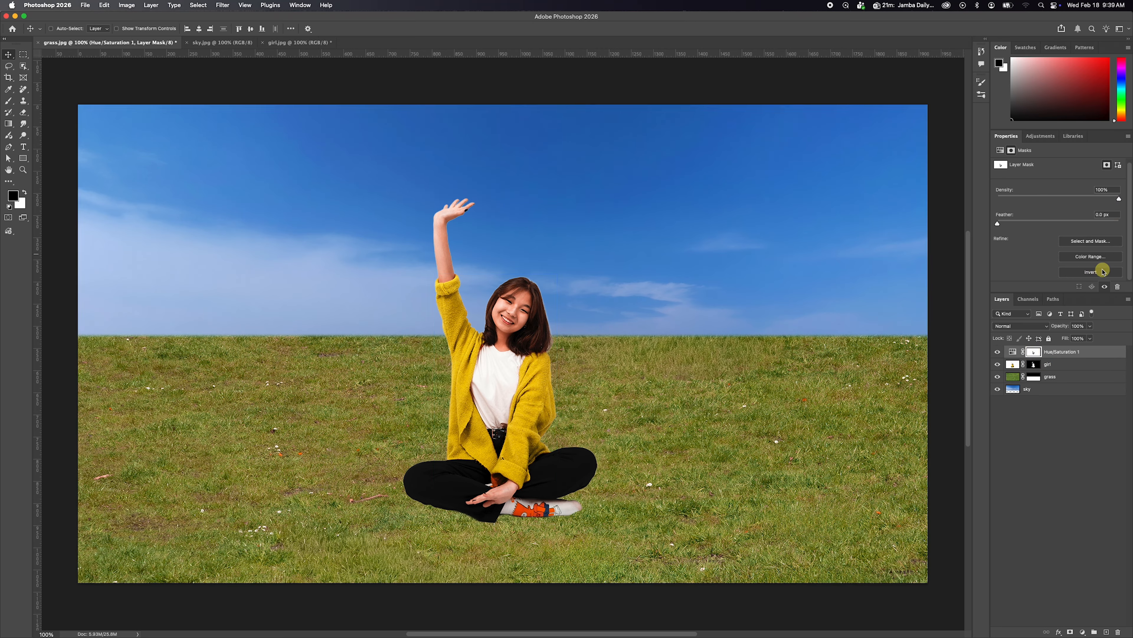
{"action": "left_click", "coordinate": [1091, 271]}
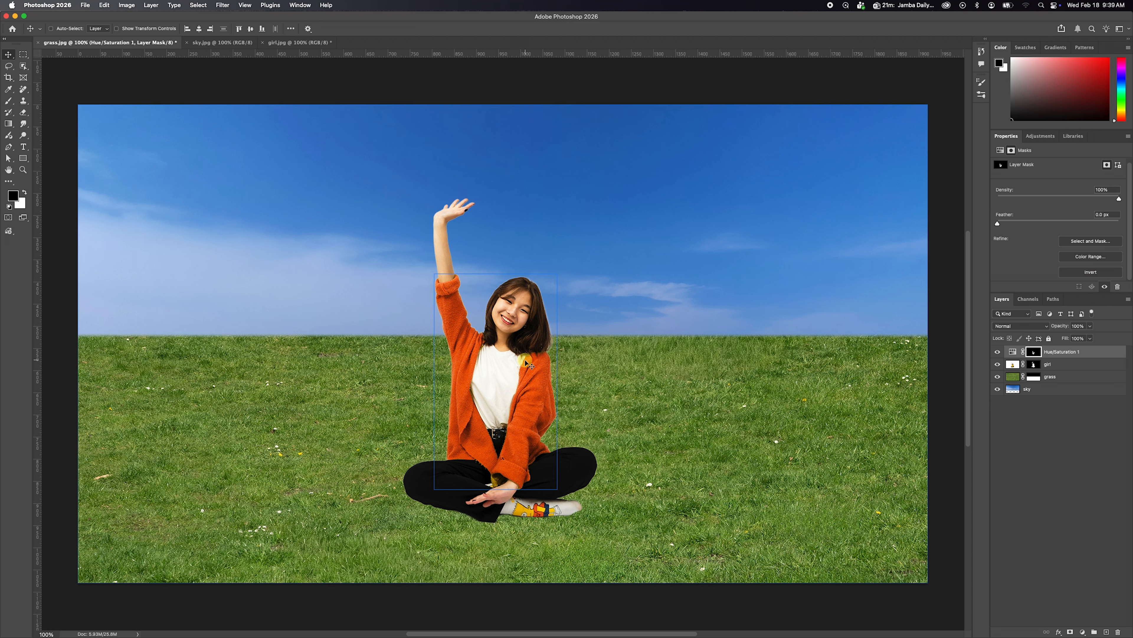
Set the Yellows hue of the Hue/Saturation adjustment to -14.
{"action": "left_click", "coordinate": [1036, 353]}
{"action": "left_click", "coordinate": [1019, 357]}
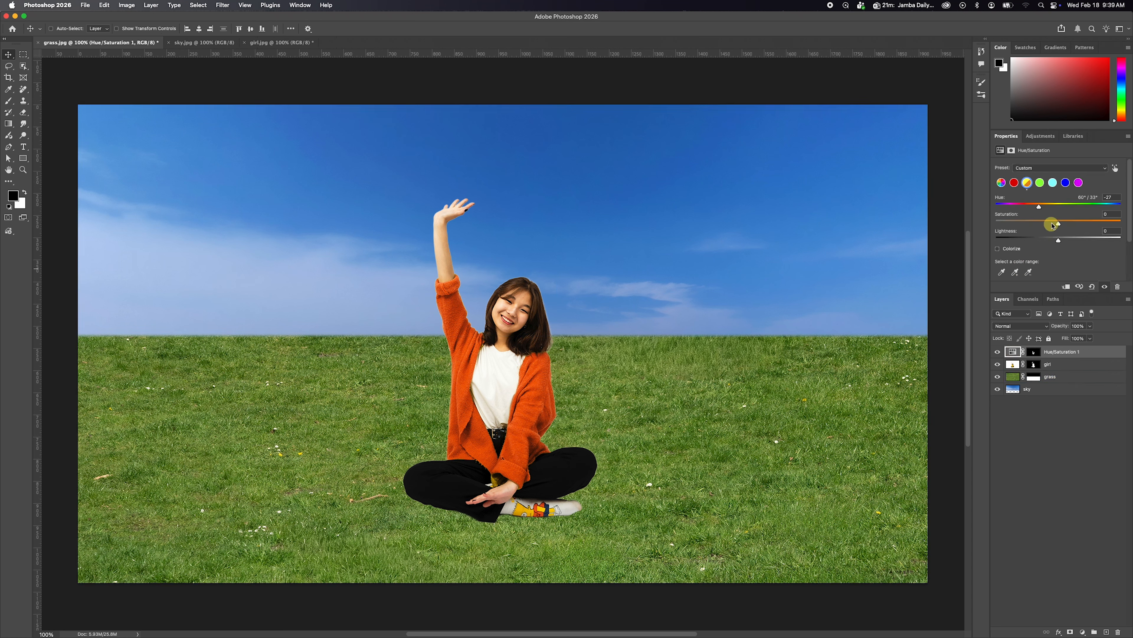
{"action": "left_click_drag", "start_coordinate": [1040, 208], "coordinate": [1050, 206]}
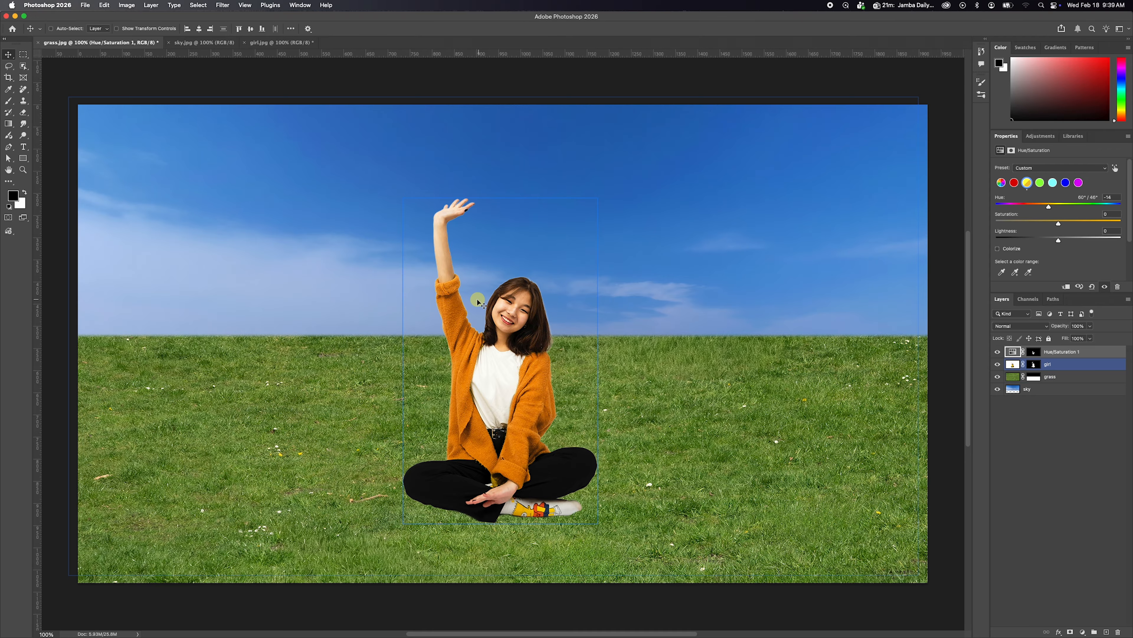
Paint white on the Hue/Saturation mask over the missed yellow inside the cardigan's lower sleeve cuff.
{"action": "left_click", "coordinate": [1037, 359]}
{"action": "left_click", "coordinate": [1034, 353]}
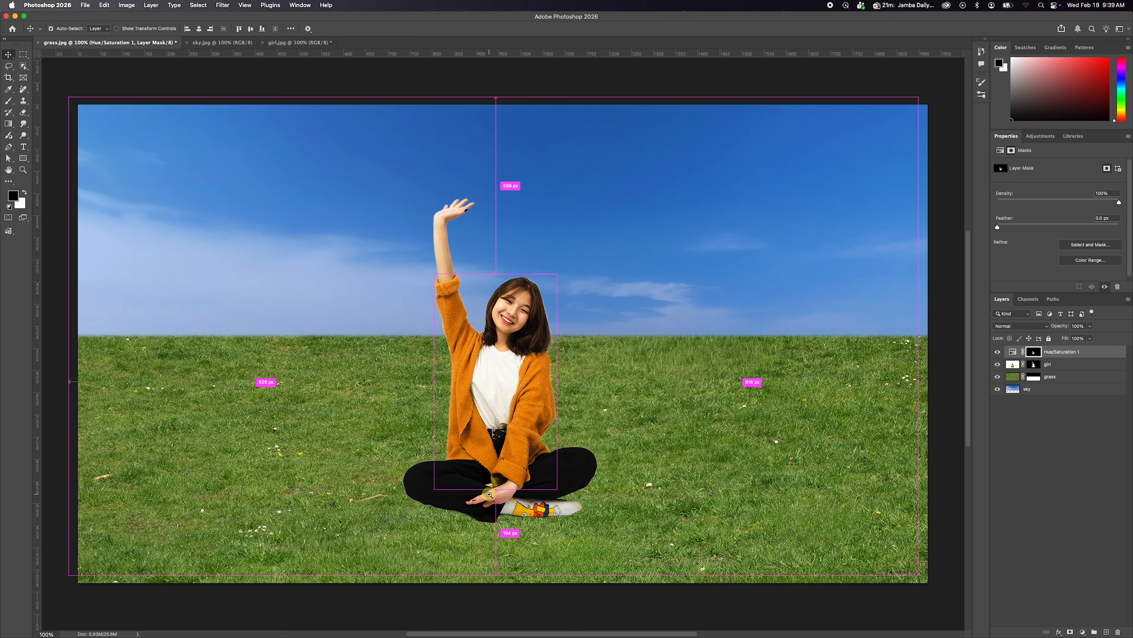
{"action": "left_click_drag", "start_coordinate": [488, 494], "coordinate": [527, 483]}
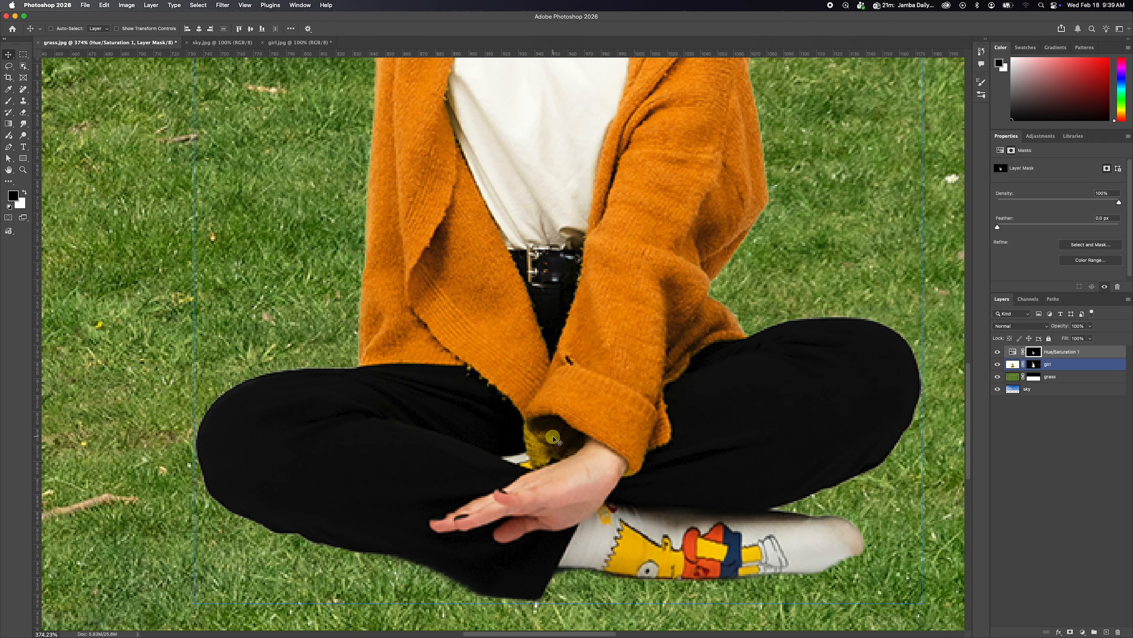
{"action": "left_click", "coordinate": [167, 134]}
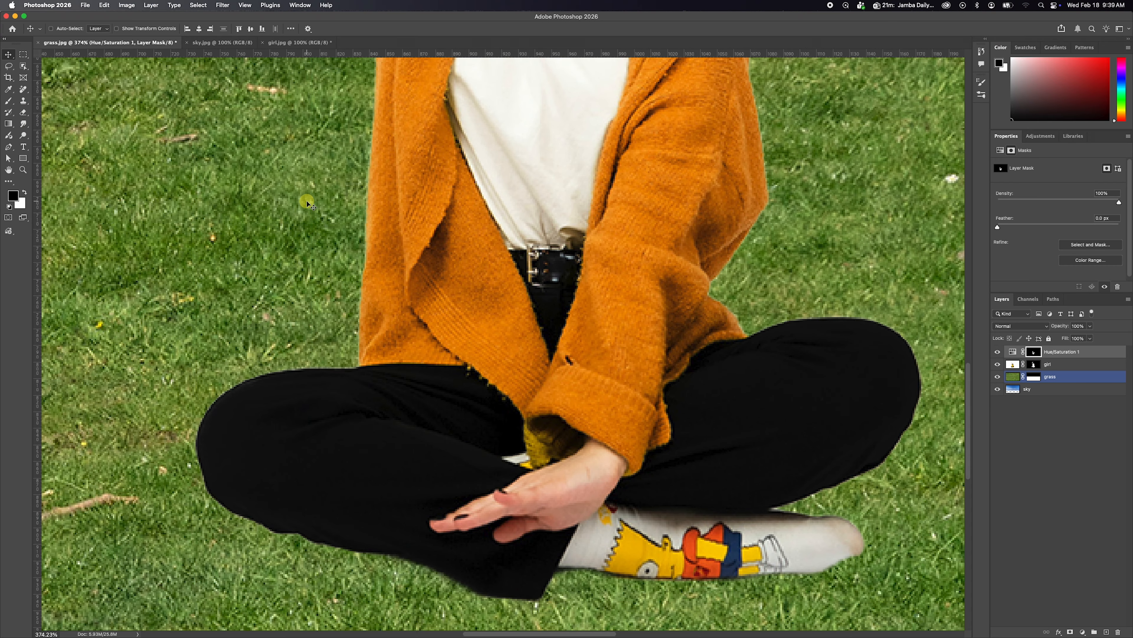
{"action": "key", "text": "b"}
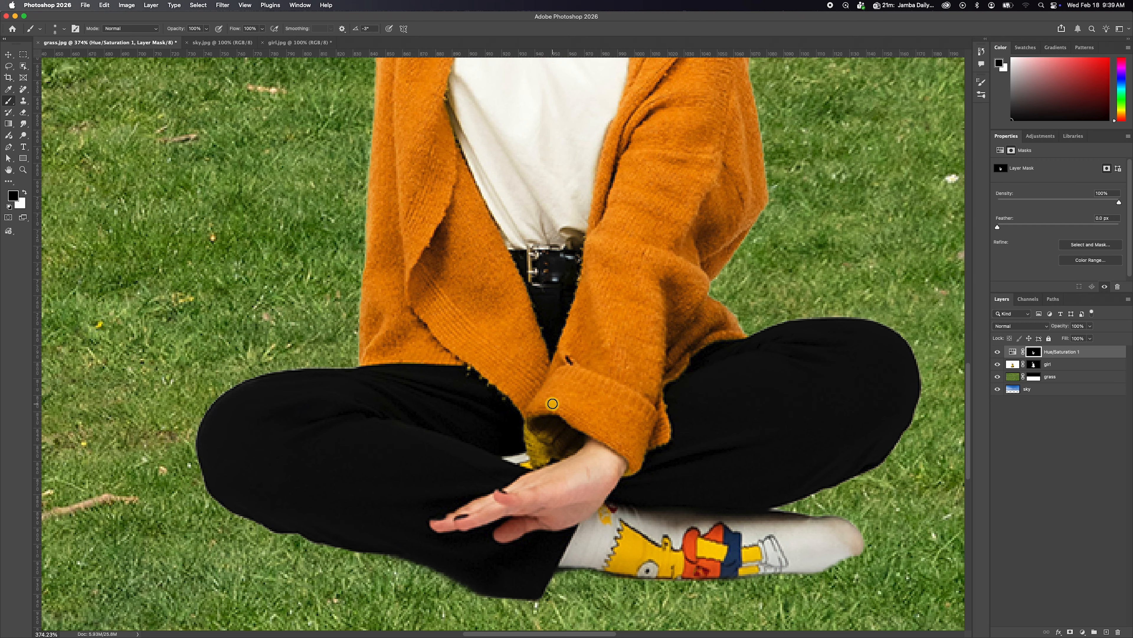
{"action": "key", "text": "x"}
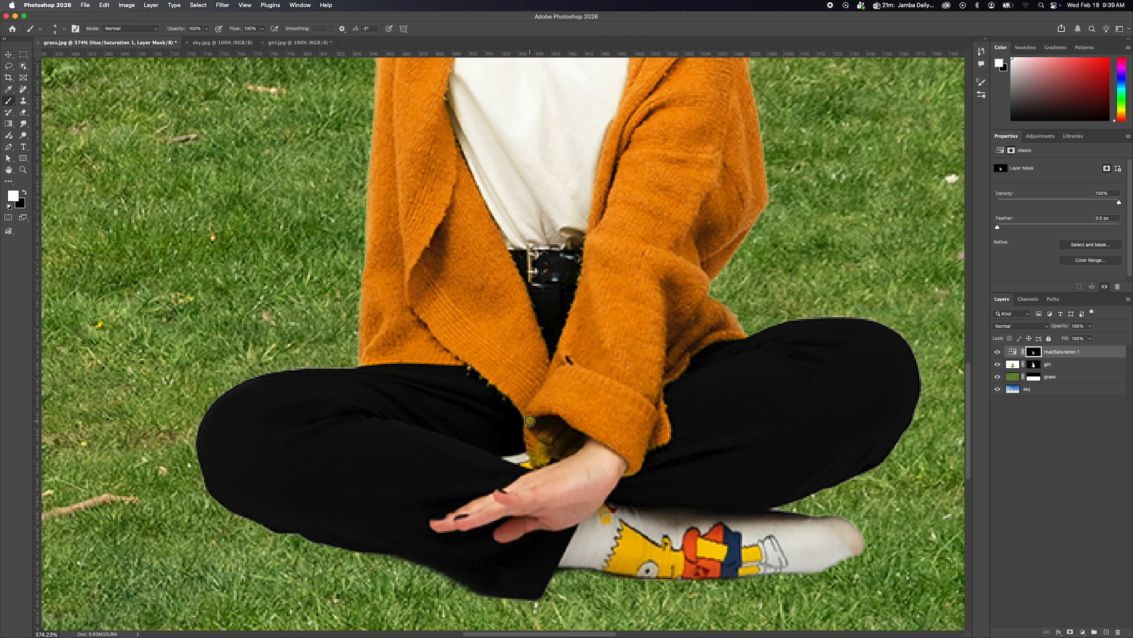
{"action": "mouse_move", "coordinate": [542, 458]}
{"action": "left_mouse_down"}
{"action": "mouse_move", "coordinate": [581, 436]}
{"action": "mouse_move", "coordinate": [557, 456]}
{"action": "mouse_move", "coordinate": [561, 442]}
{"action": "mouse_move", "coordinate": [541, 447]}
{"action": "mouse_move", "coordinate": [570, 433]}
{"action": "left_mouse_up"}
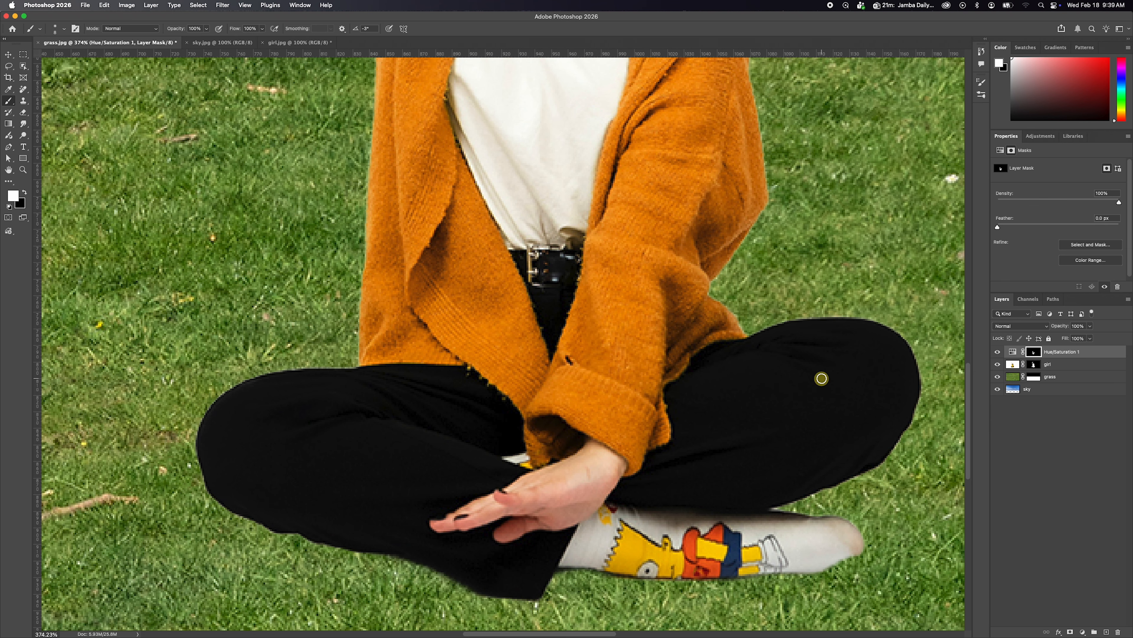
{"action": "left_click", "coordinate": [572, 363], "text": "alt"}
{"action": "left_click", "coordinate": [572, 364], "text": "alt"}
{"action": "left_click", "coordinate": [572, 364], "text": "alt"}
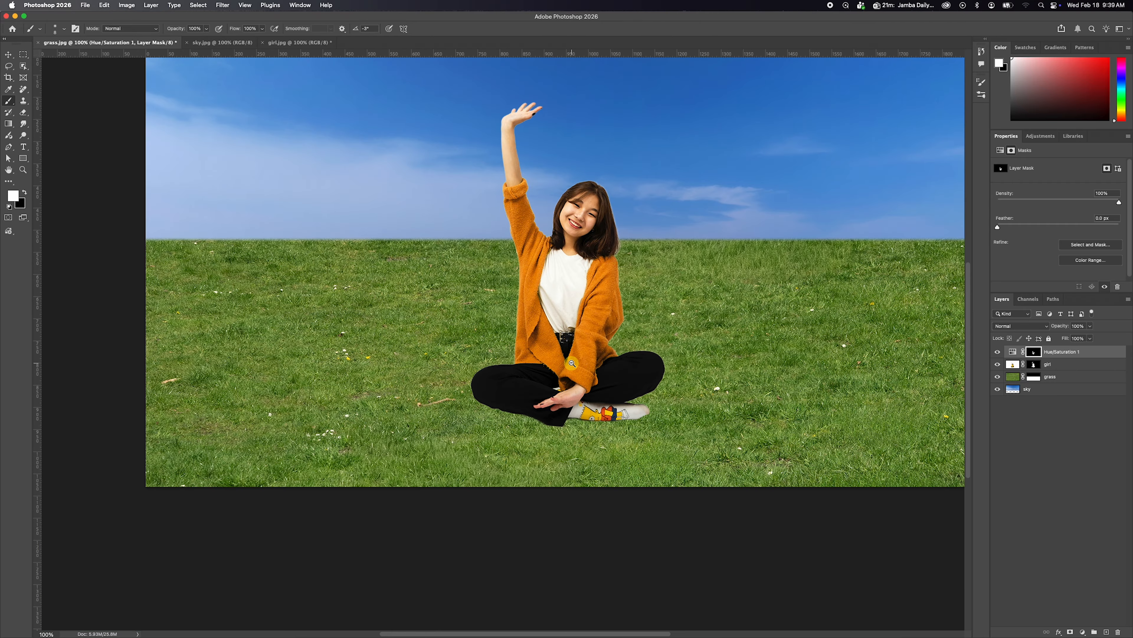
{"action": "key", "text": "super+1"}
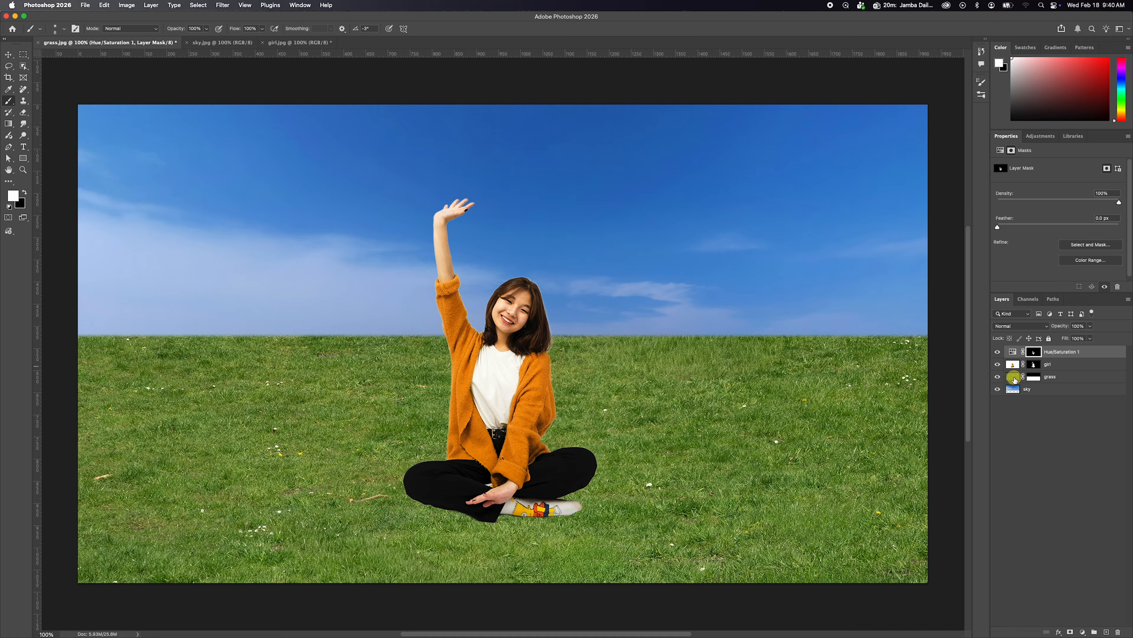
Unlink the grass layer's mask from its image and make the mask active.
{"action": "left_click", "coordinate": [1056, 379]}
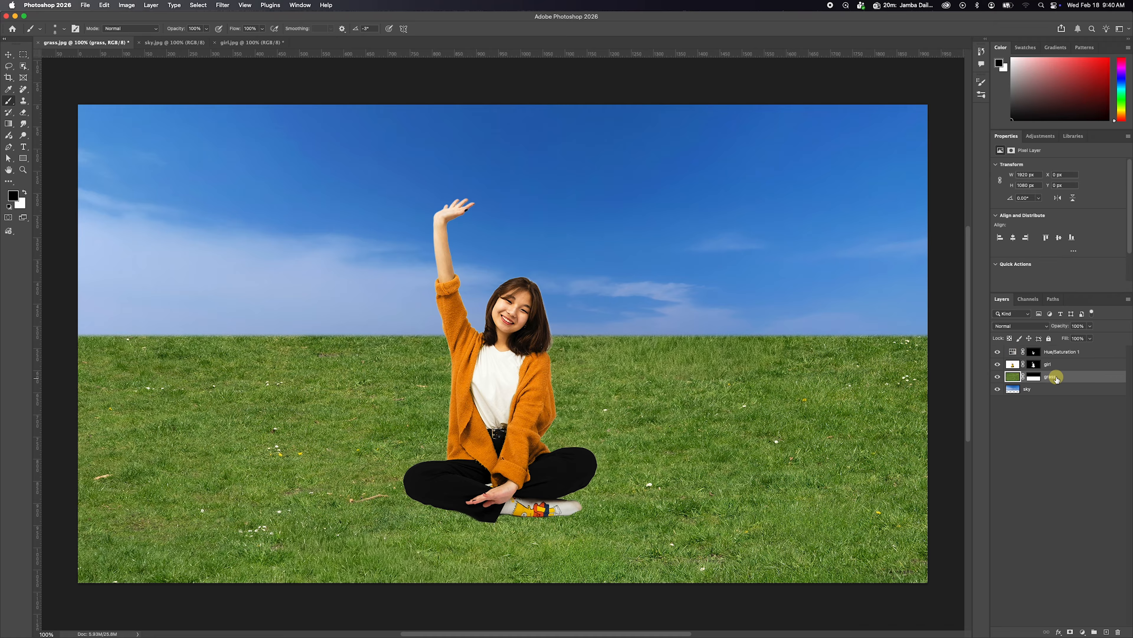
{"action": "left_click", "coordinate": [1024, 378]}
{"action": "left_click", "coordinate": [1033, 378]}
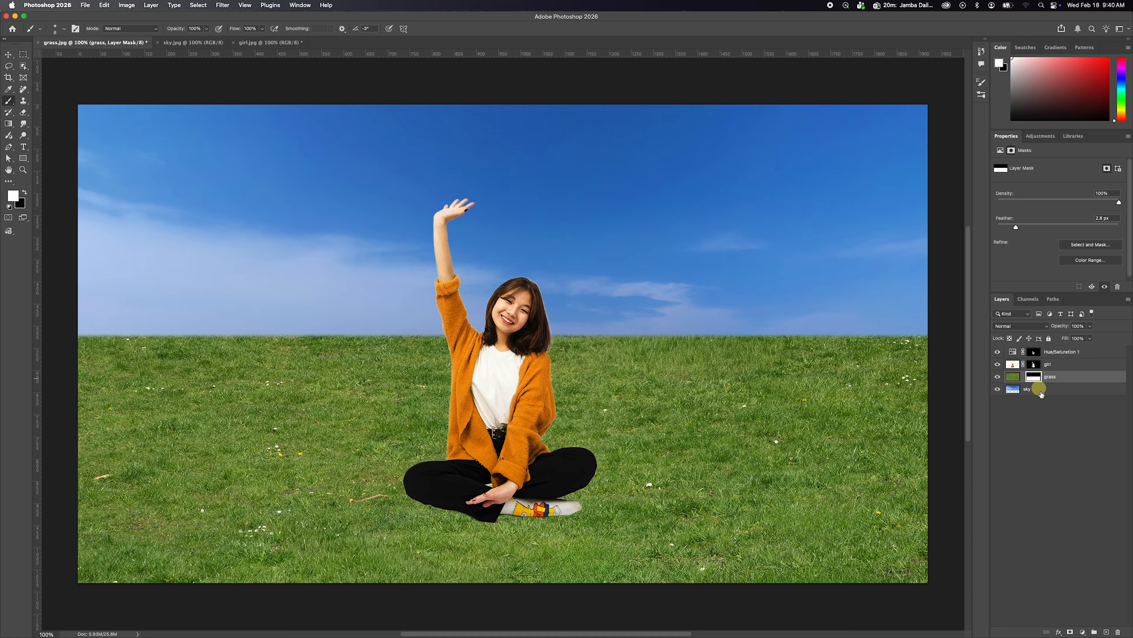
Try moving the grass layer's mask independently of its image.
{"action": "left_click", "coordinate": [730, 348]}
{"action": "left_click", "coordinate": [686, 325], "text": "super"}
{"action": "left_click_drag", "start_coordinate": [689, 318], "coordinate": [712, 348]}
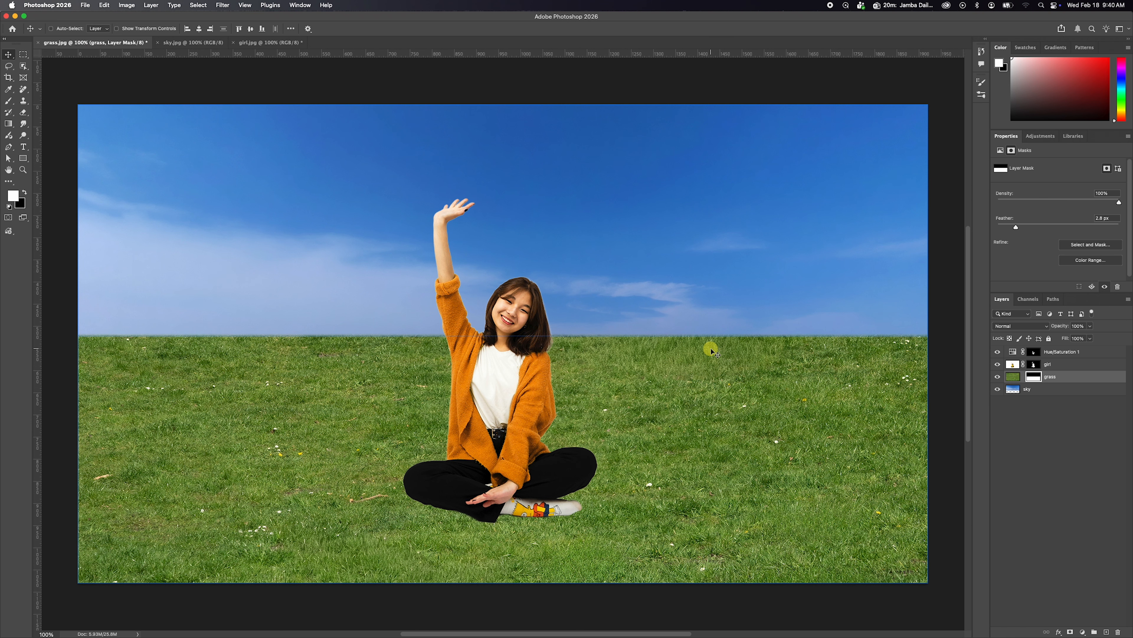
Disable the girl layer's mask to view her full original image, and re-enable it.
{"action": "left_click", "coordinate": [1034, 365]}
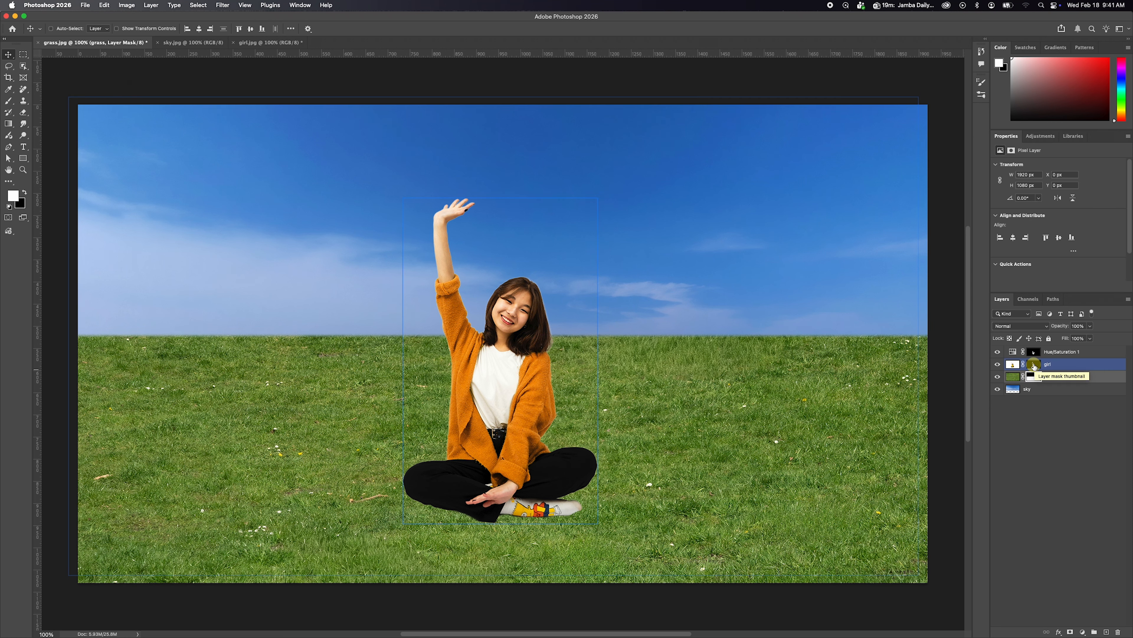
{"action": "left_click", "coordinate": [1034, 365], "text": "shift"}
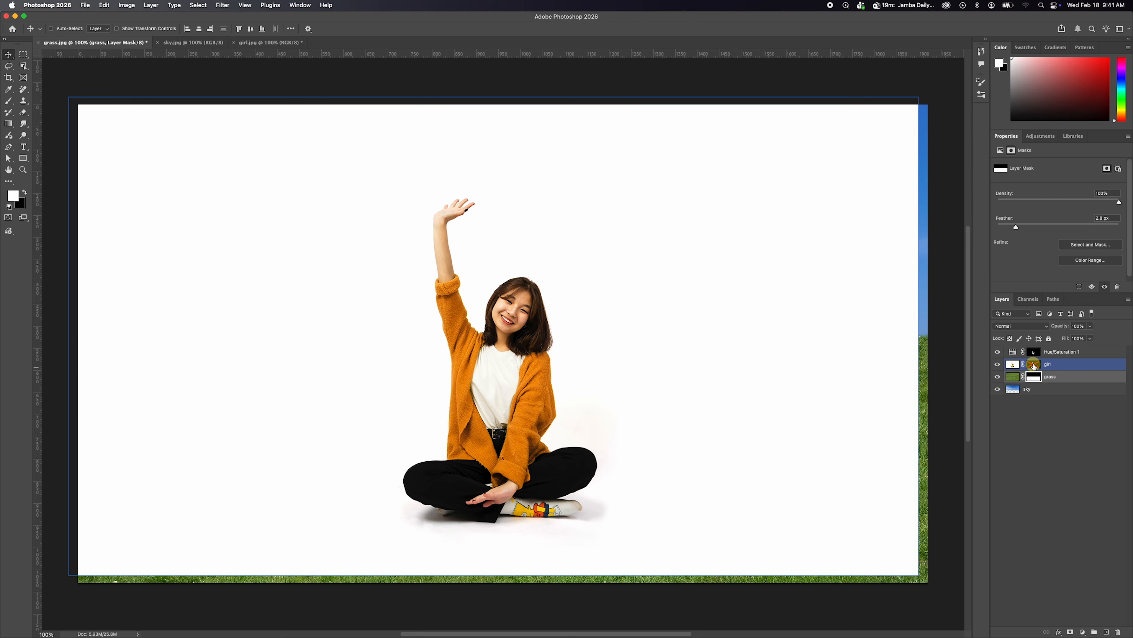
{"action": "left_click", "coordinate": [1035, 365], "text": "shift"}
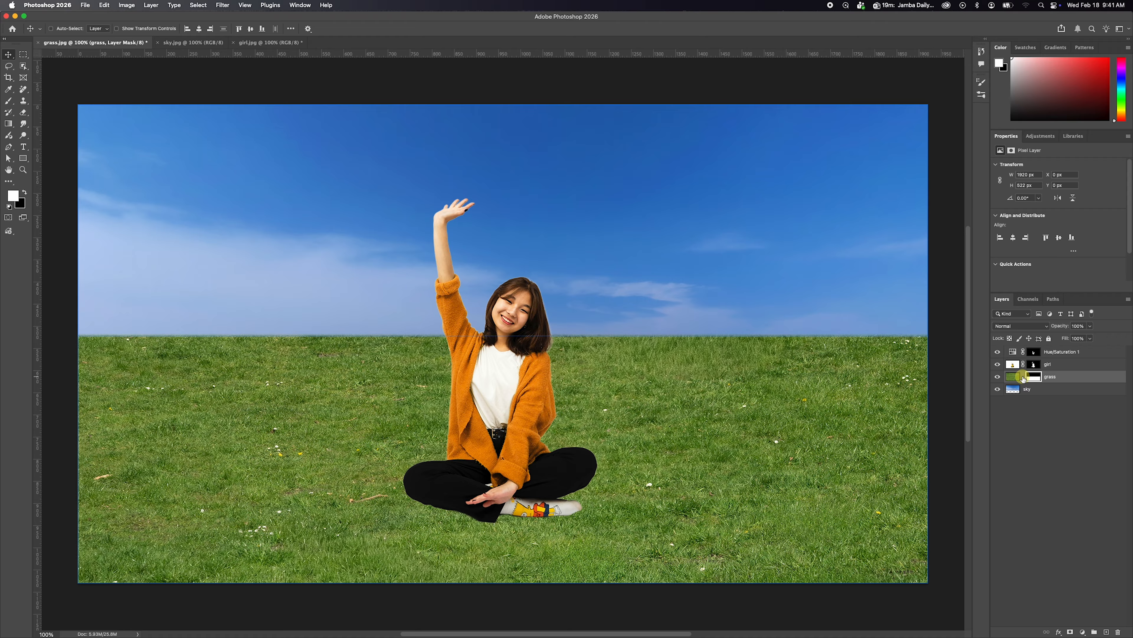
Scale the unlinked grass mask with Free Transform to about 105% wide and 131% high, lowering the horizon.
{"action": "left_click", "coordinate": [1024, 378]}
{"action": "left_click", "coordinate": [1024, 377]}
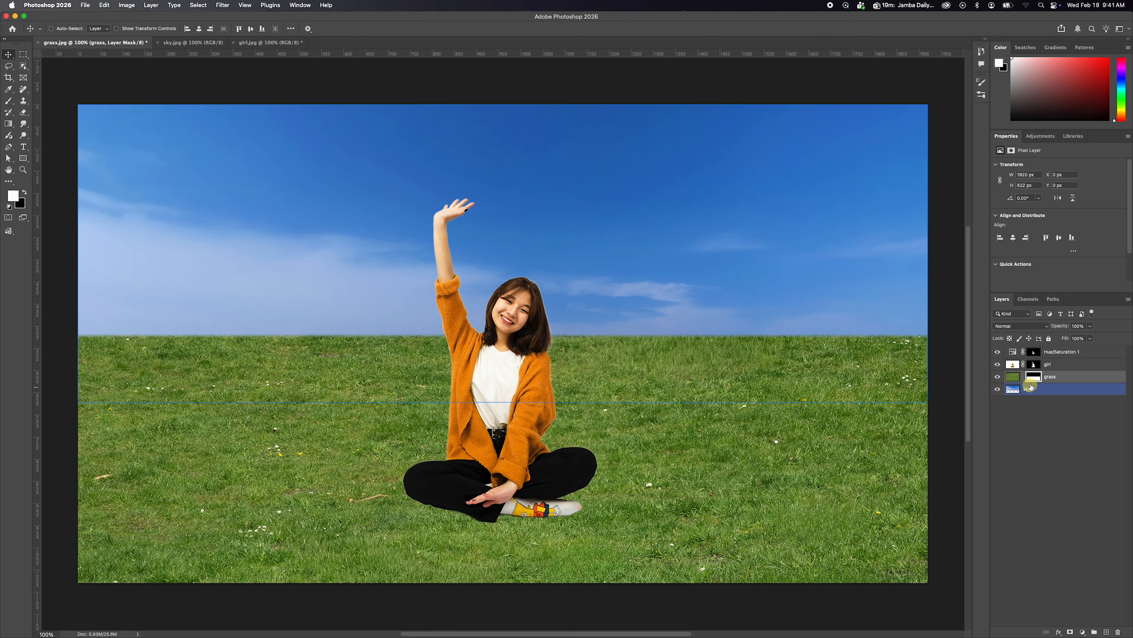
{"action": "left_click", "coordinate": [1033, 378]}
{"action": "left_click", "coordinate": [1034, 378]}
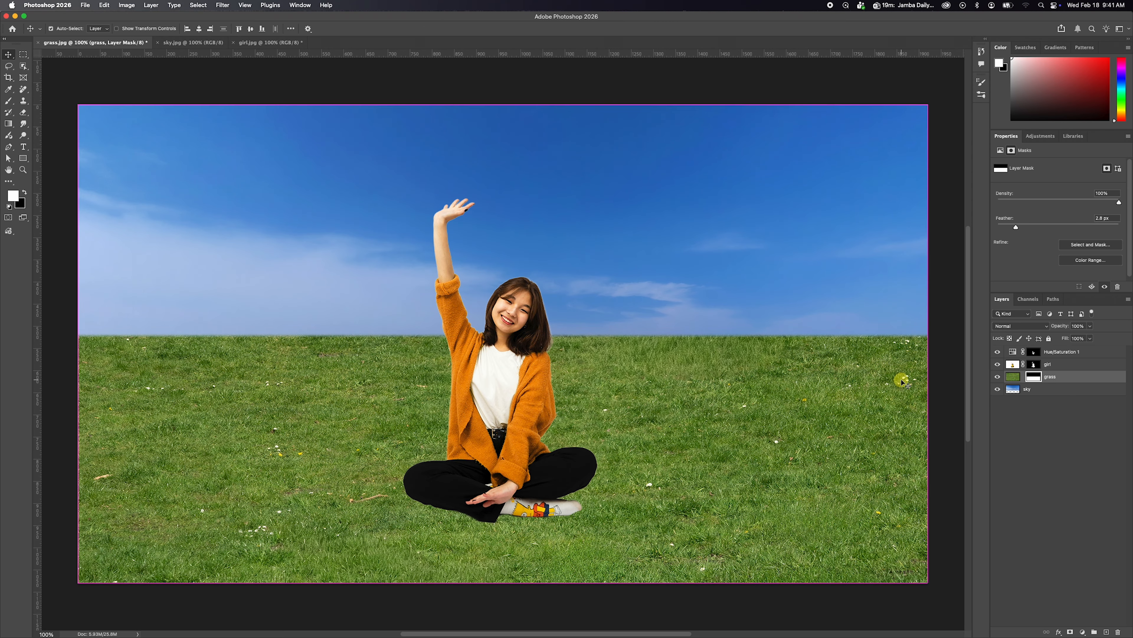
{"action": "key", "text": "super+t"}
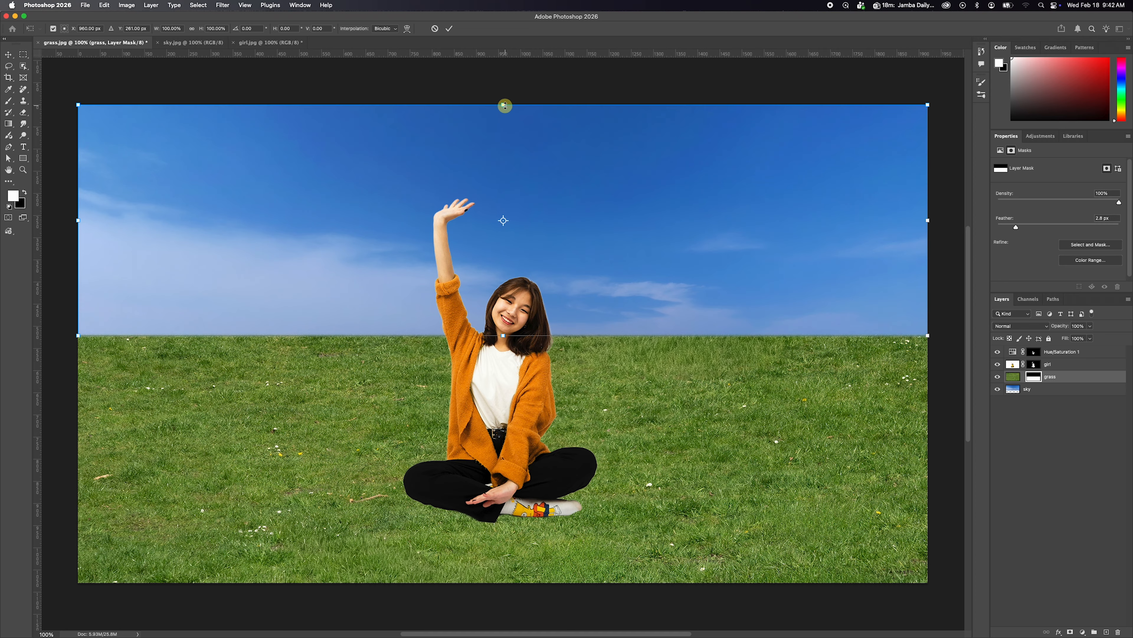
{"action": "left_click_drag", "start_coordinate": [503, 105], "coordinate": [503, 92]}
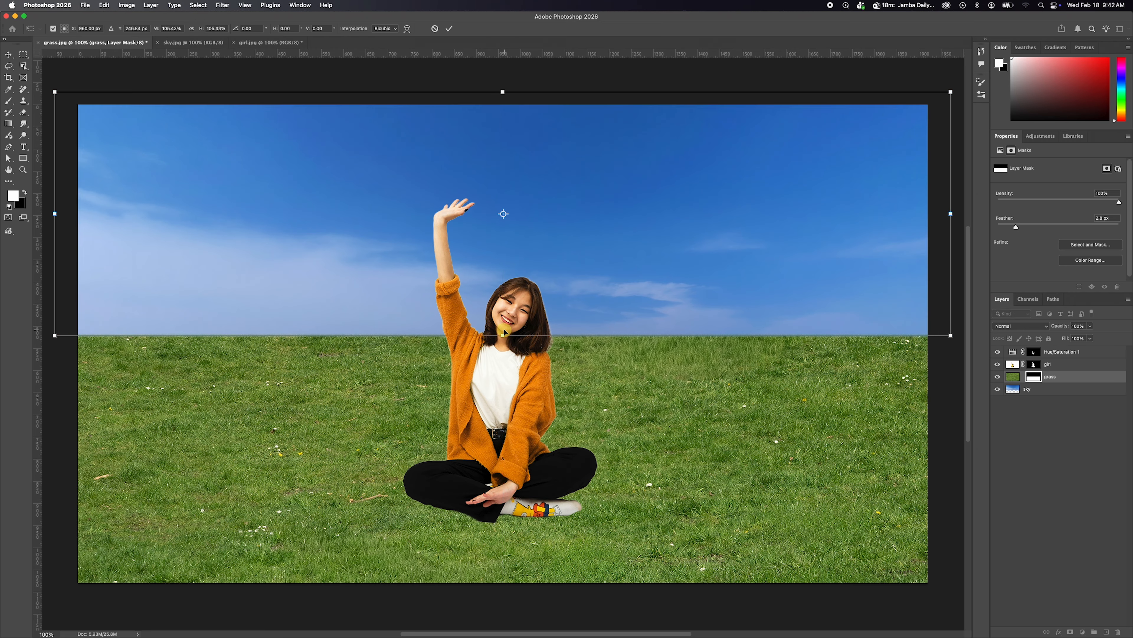
{"action": "left_click_drag", "start_coordinate": [503, 333], "coordinate": [513, 395]}
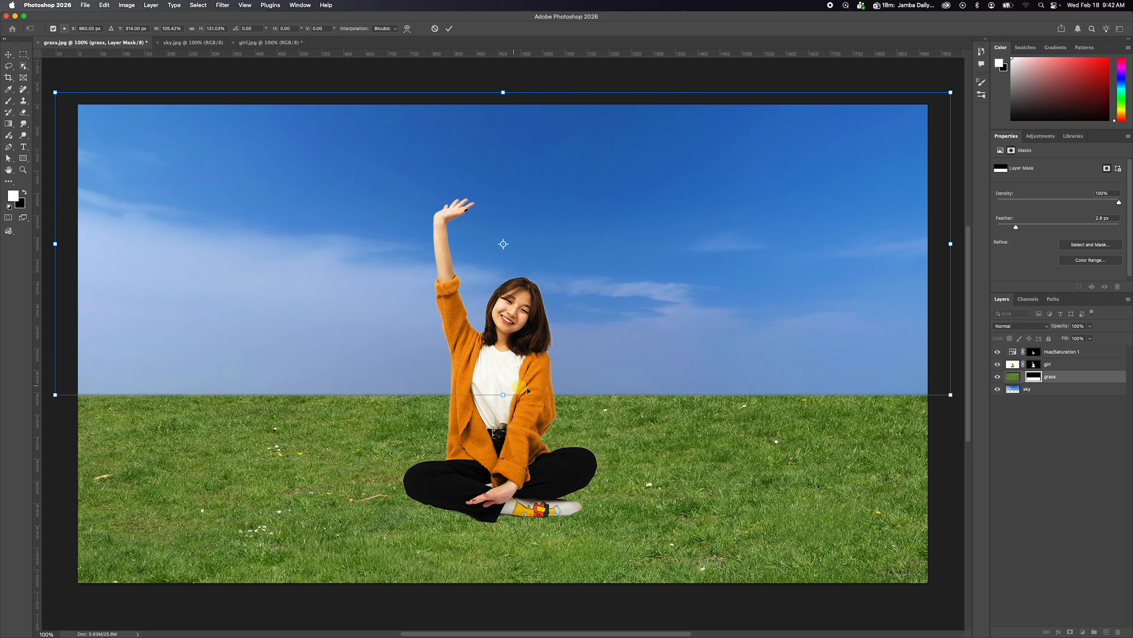
{"action": "key", "text": "Return"}
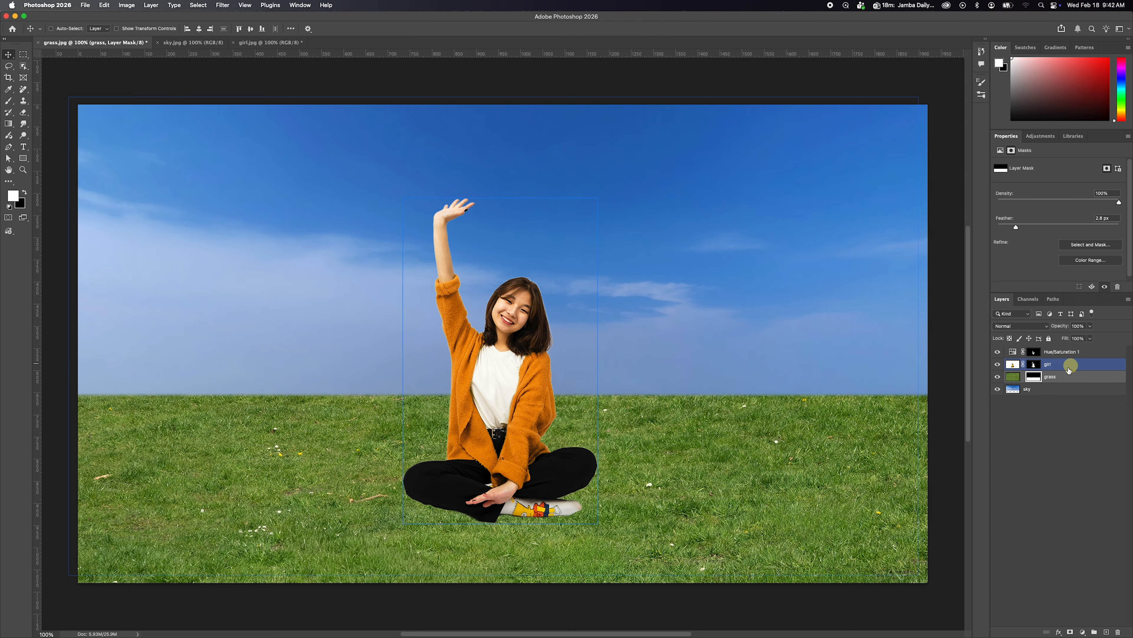
Add a second Hue/Saturation adjustment layer at the top of the stack and set its Saturation to +21.
{"action": "left_click", "coordinate": [1060, 353]}
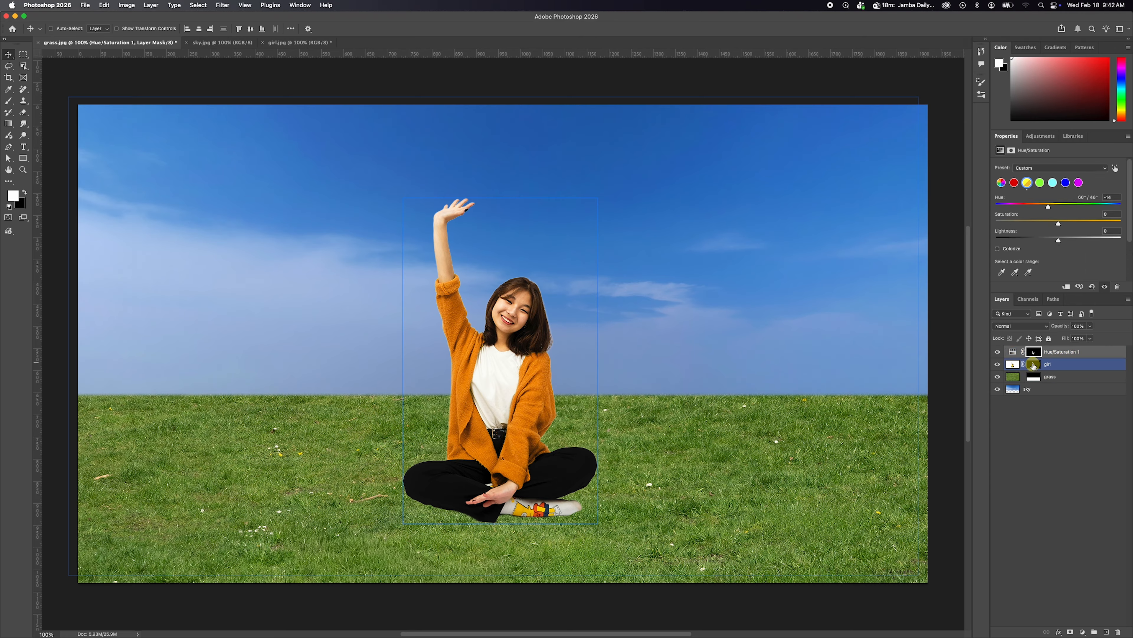
{"action": "left_click", "coordinate": [1082, 632]}
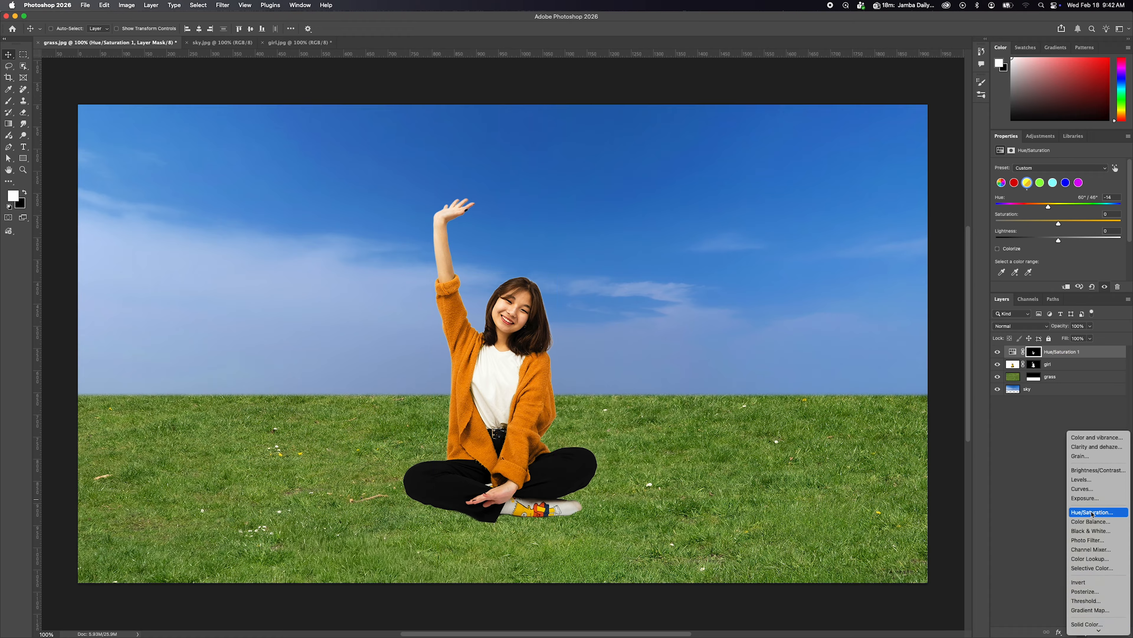
{"action": "left_click", "coordinate": [1091, 512]}
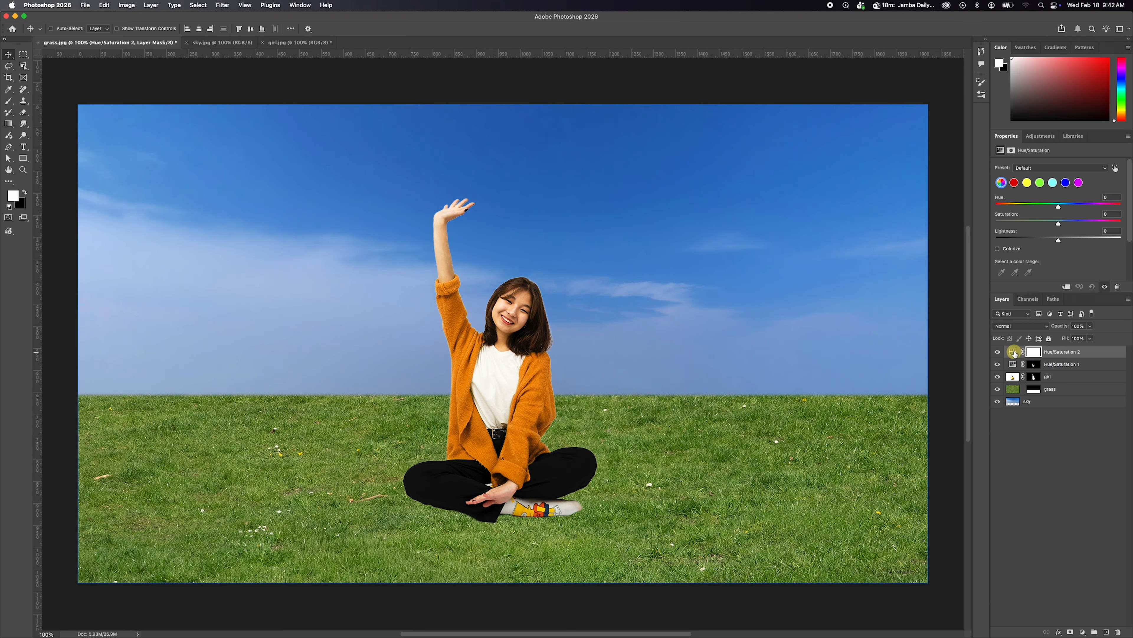
{"action": "left_click", "coordinate": [1013, 352]}
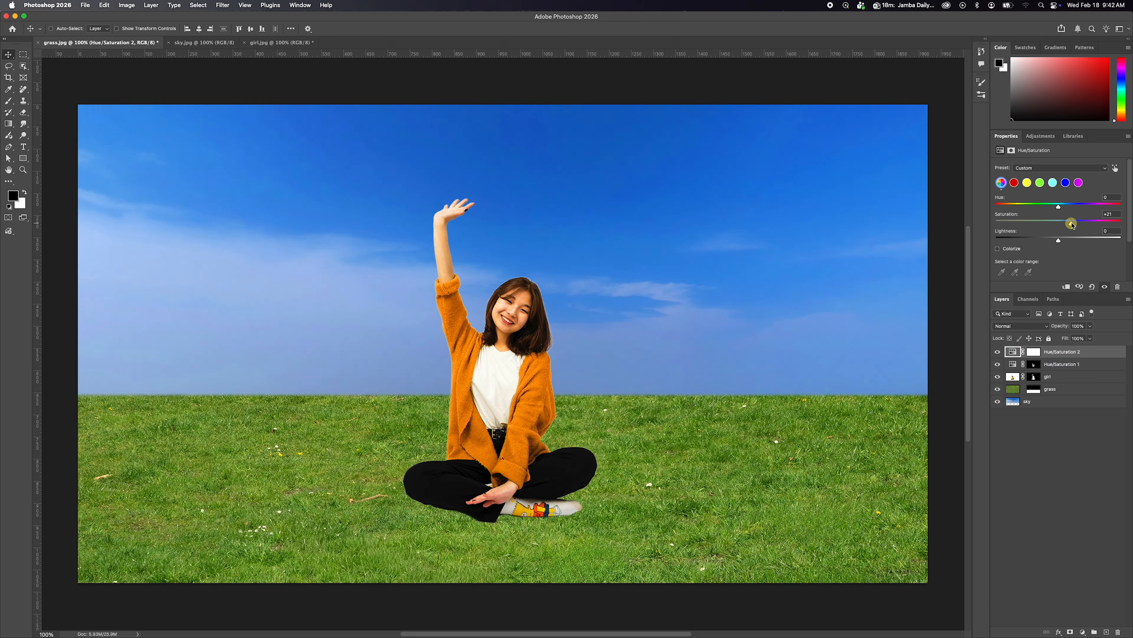
Copy the cardigan mask from the first Hue/Saturation layer onto the second one, replacing its mask, and deselect all layers.
{"action": "left_click", "coordinate": [1035, 365]}
{"action": "left_click_drag", "start_coordinate": [1035, 366], "coordinate": [1036, 354]}
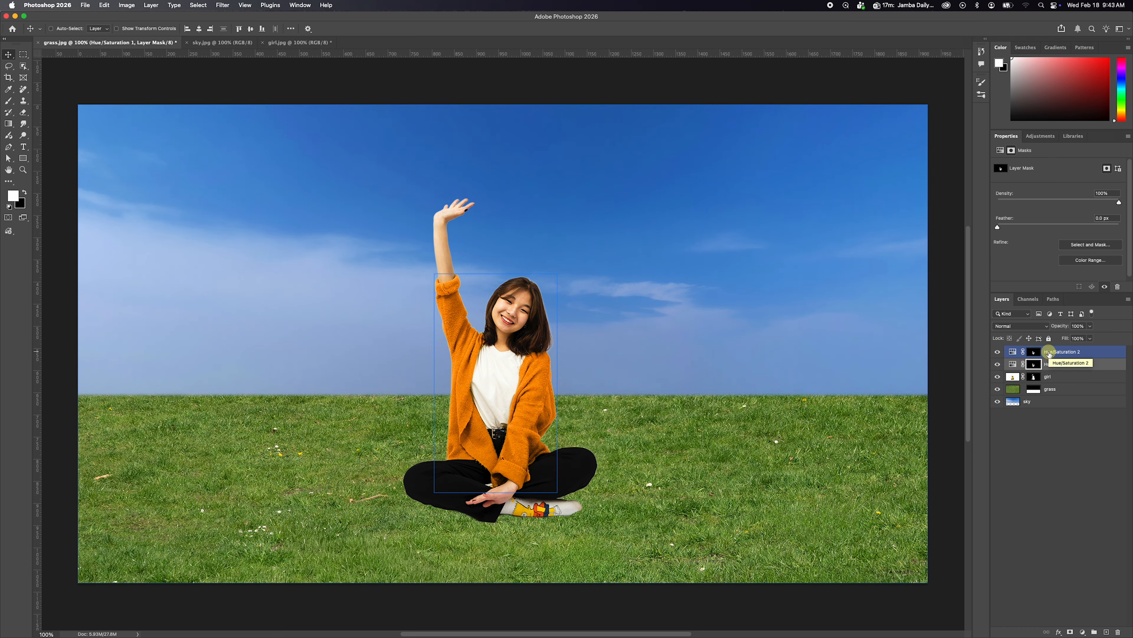
{"action": "left_click", "coordinate": [1055, 433]}
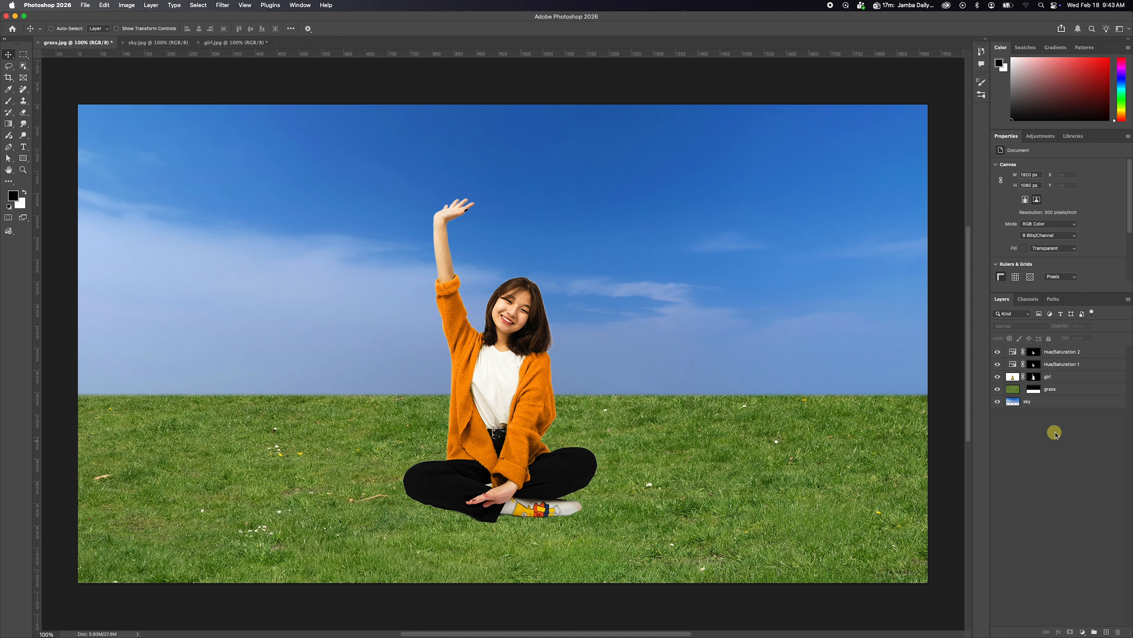